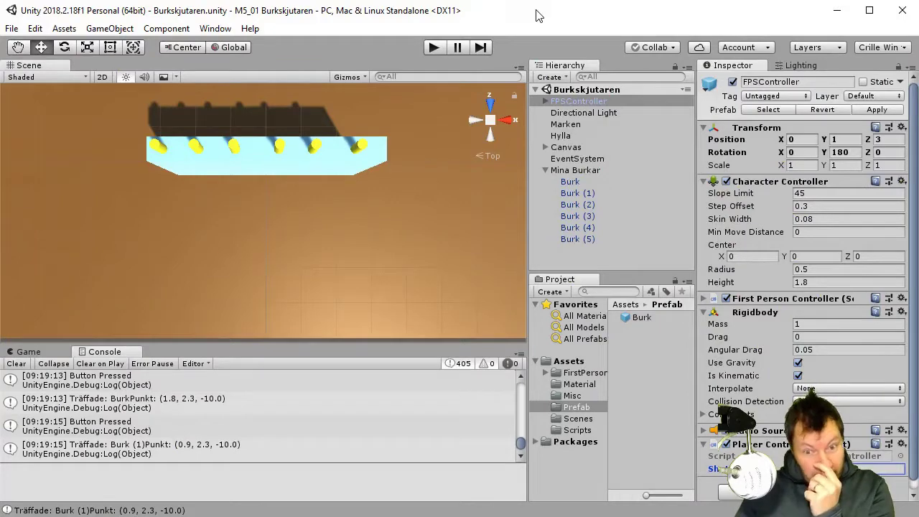
Create a new scene and clear all messages from the console
click(11, 28)
mouse_move(34, 28)
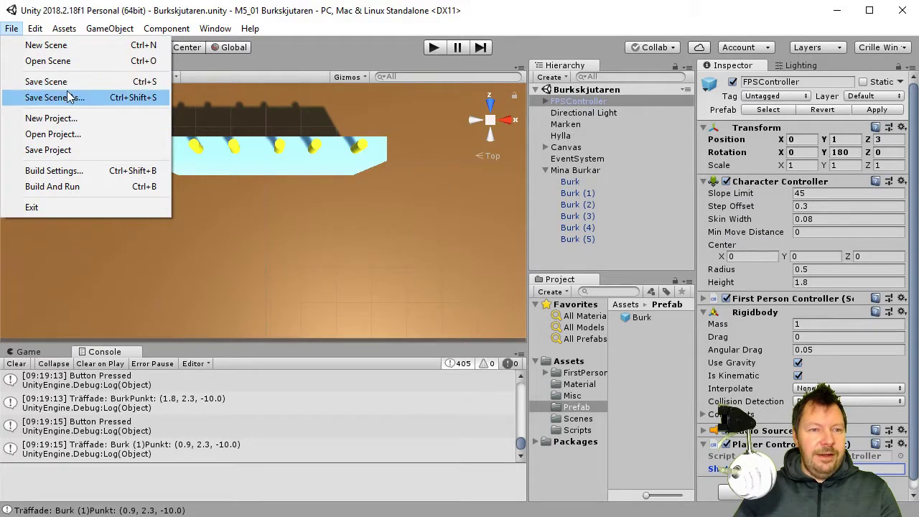
click(59, 45)
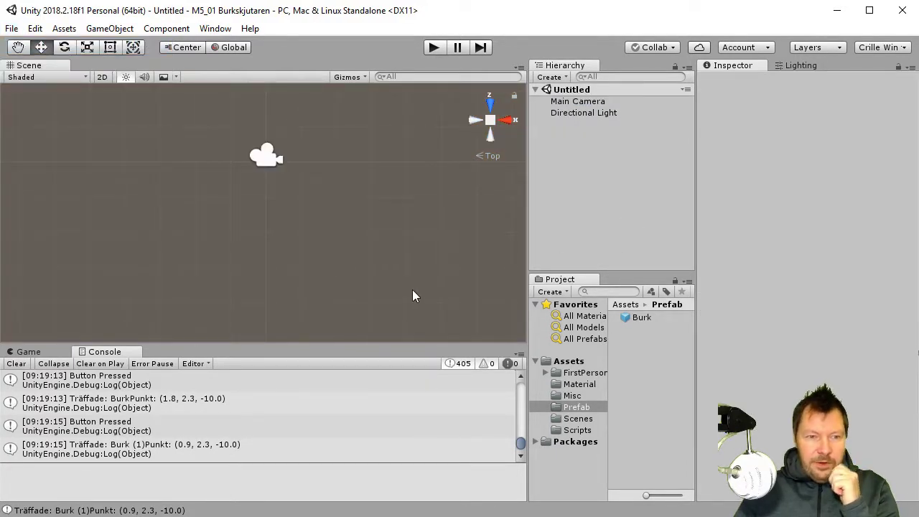
click(16, 363)
Add two 3D cubes to the new scene
click(550, 77)
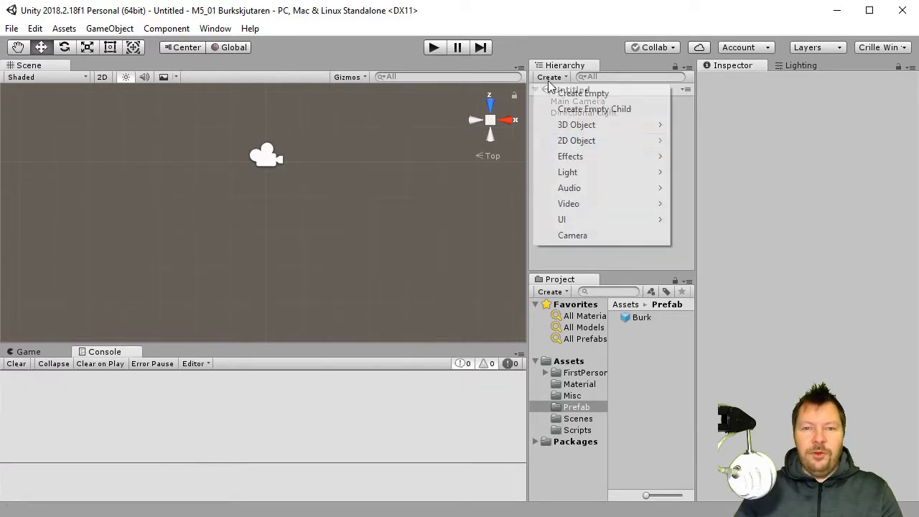
mouse_move(601, 132)
click(702, 125)
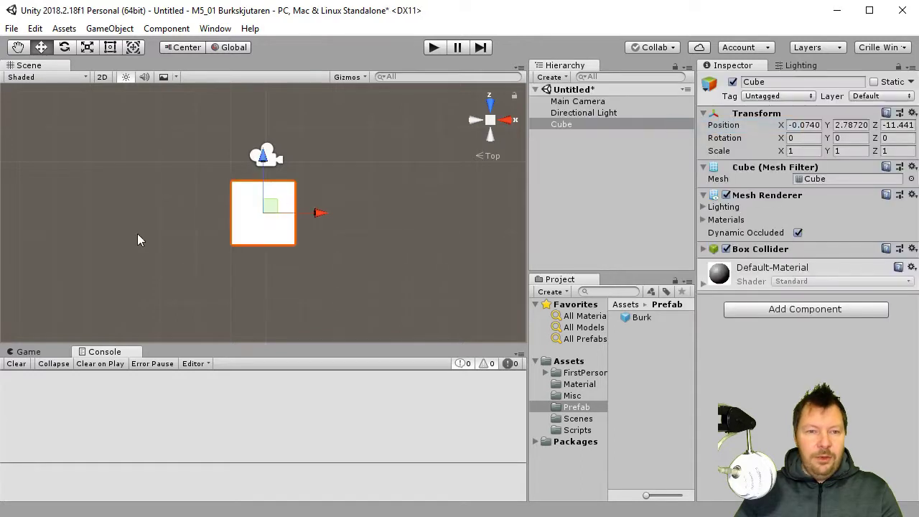
right_drag(330, 298, 322, 216)
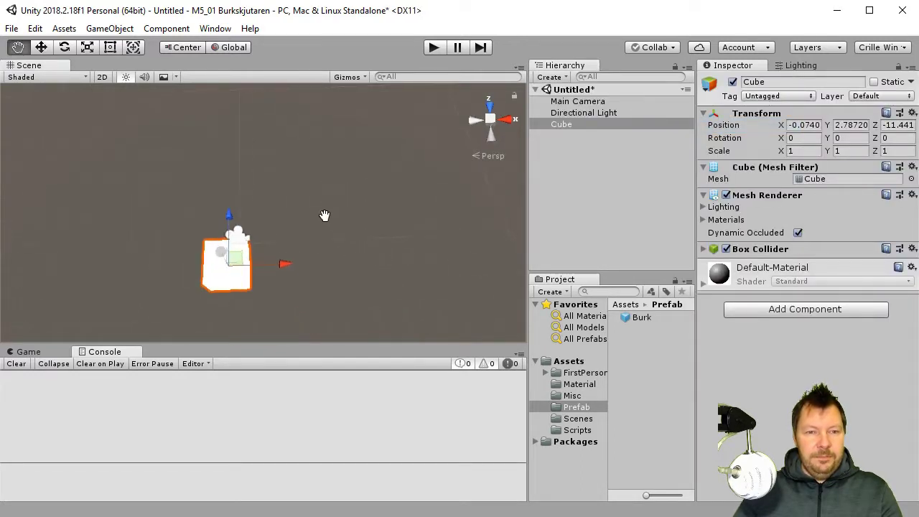
middle_drag(322, 216, 212, 137)
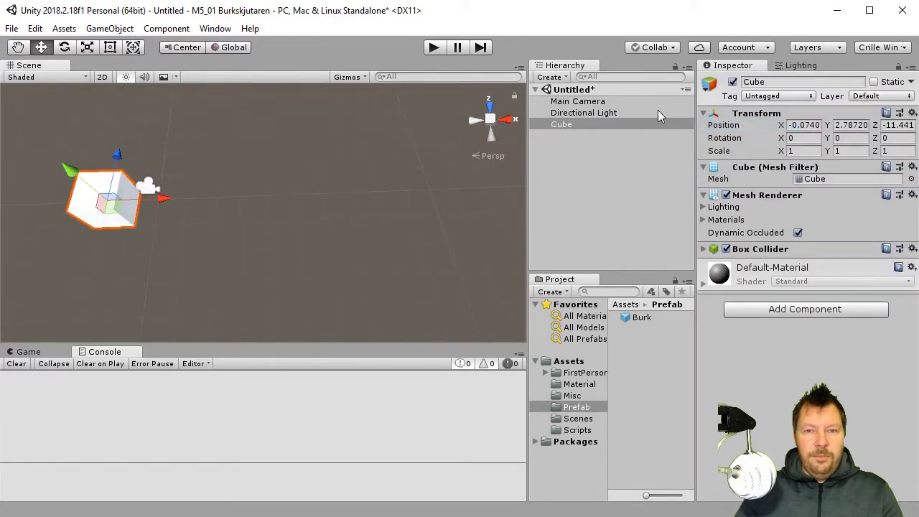
click(550, 77)
mouse_move(601, 128)
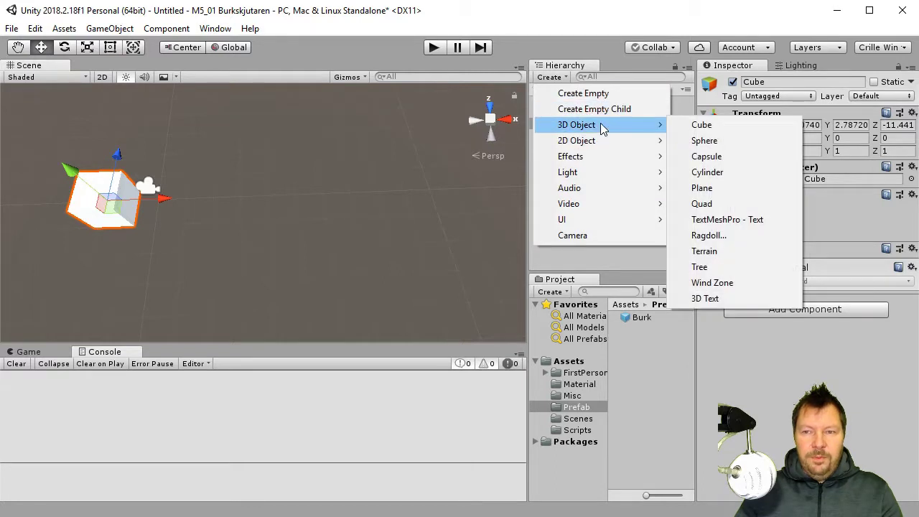
click(739, 124)
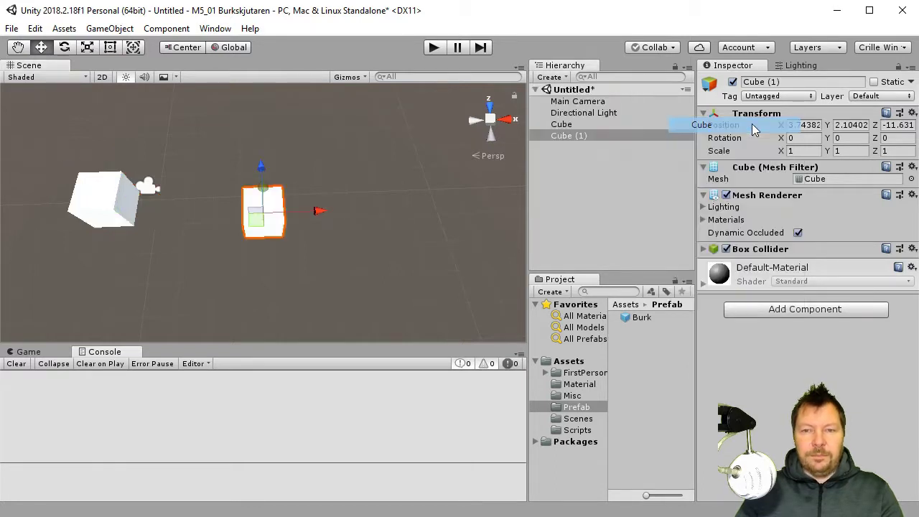
Reset the position of both cubes together so they sit at the origin
click(589, 124)
shift+click(582, 134)
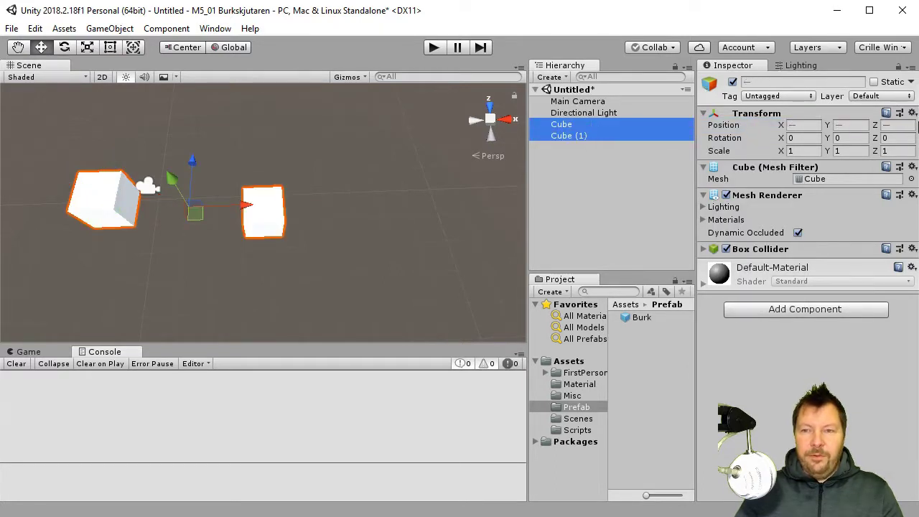
click(911, 113)
click(879, 124)
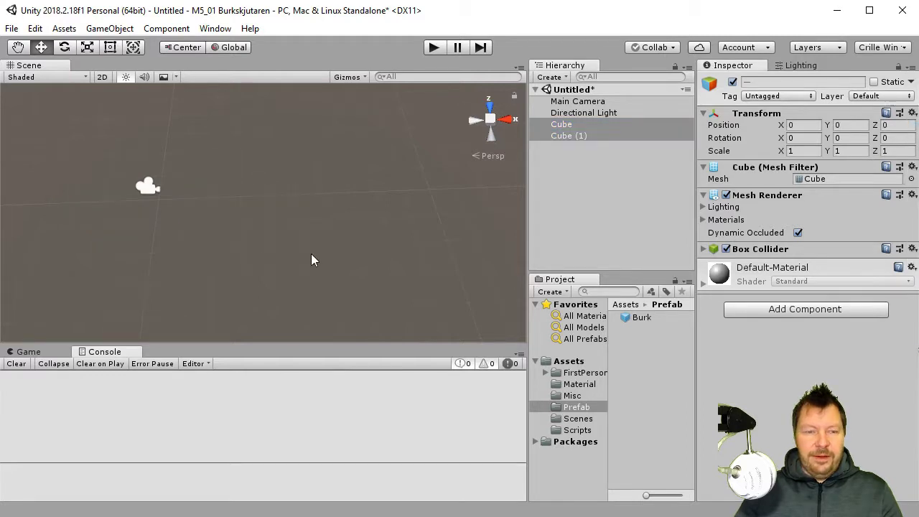
Move the first cube along the X axis and set its X position to -3
scroll(310, 260, down, 2)
click(579, 125)
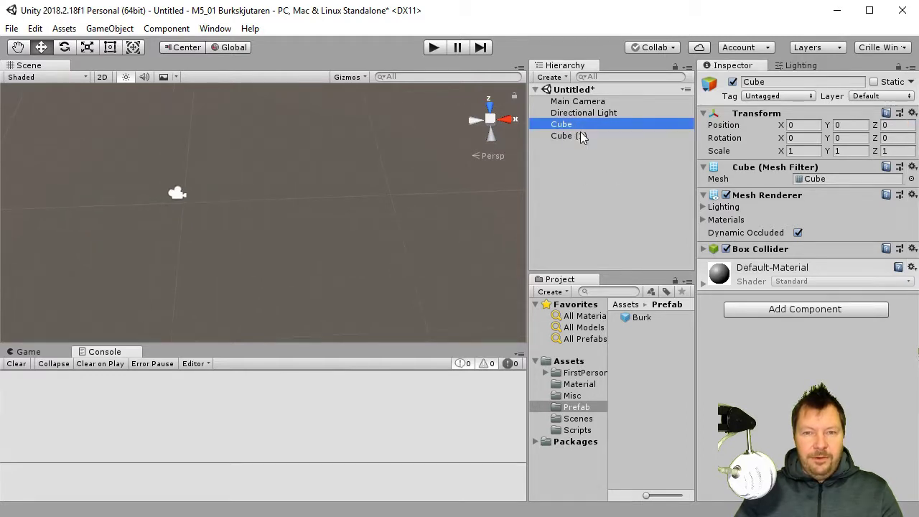
key(f)
scroll(332, 216, down, 5)
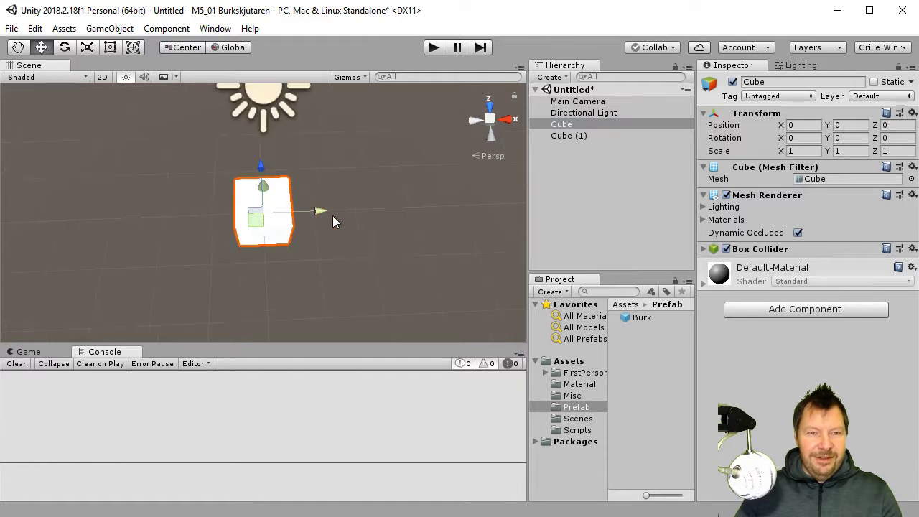
right_drag(330, 239, 351, 211)
key(f)
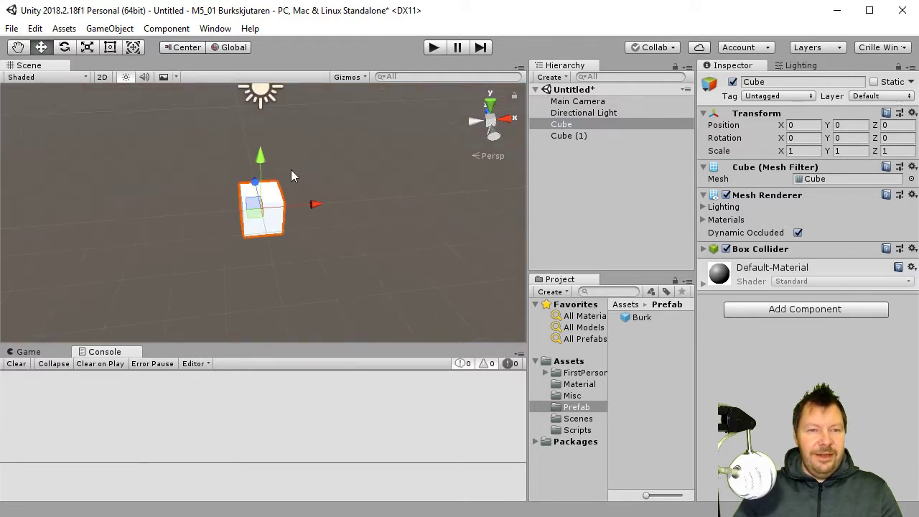
click(606, 124)
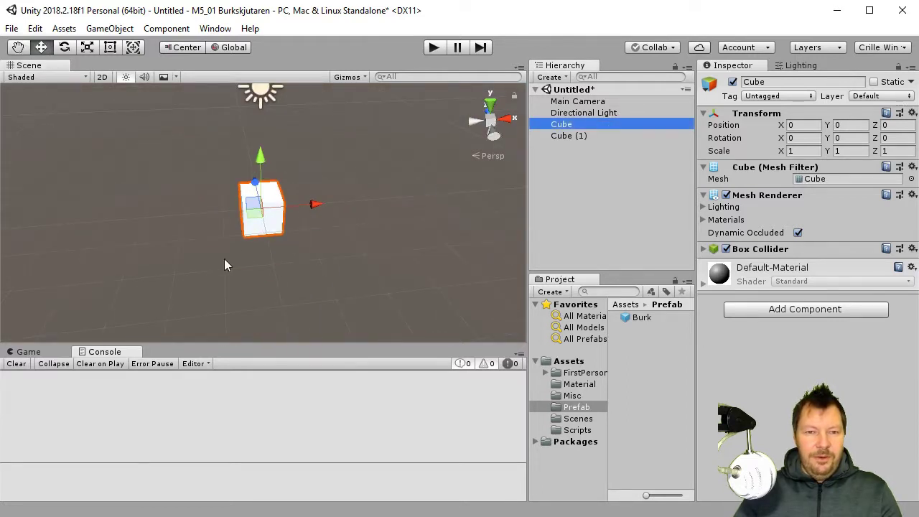
drag(311, 201, 208, 221)
click(800, 125)
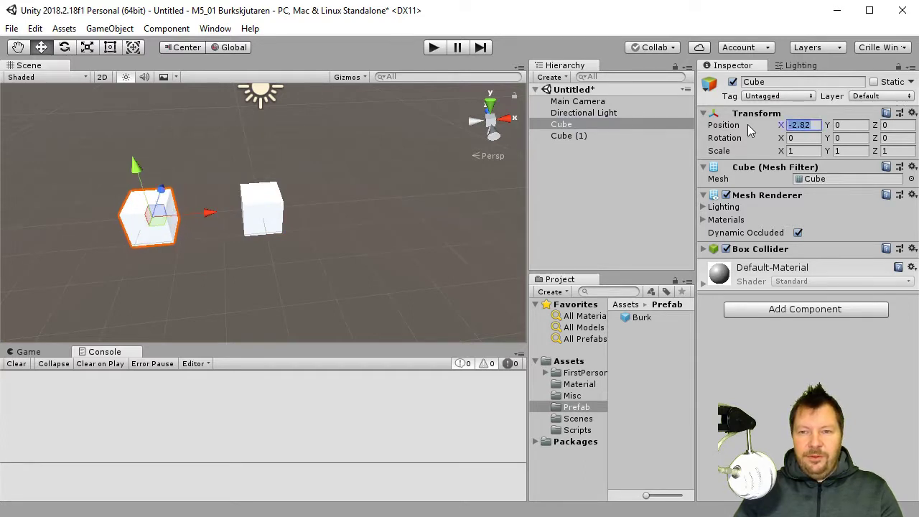
text(-3)
key(Tab)
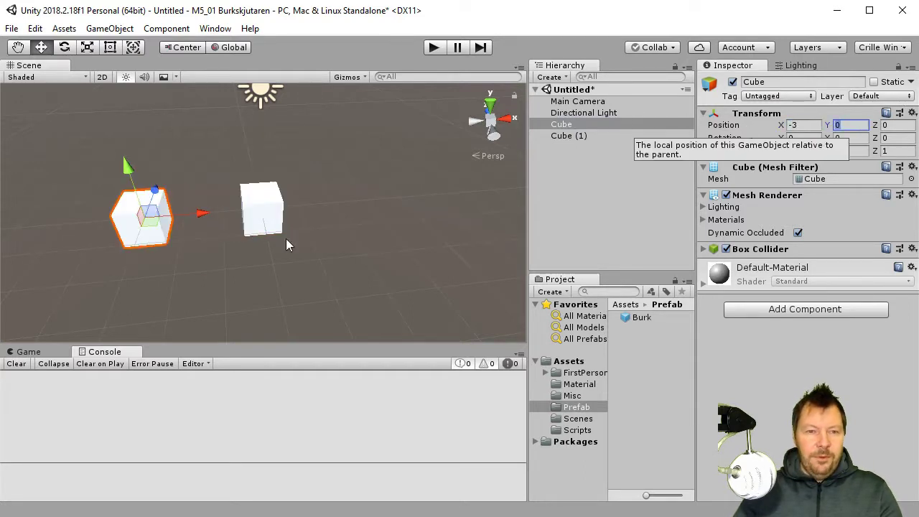
Set the X position of Cube (1) to 3
click(259, 210)
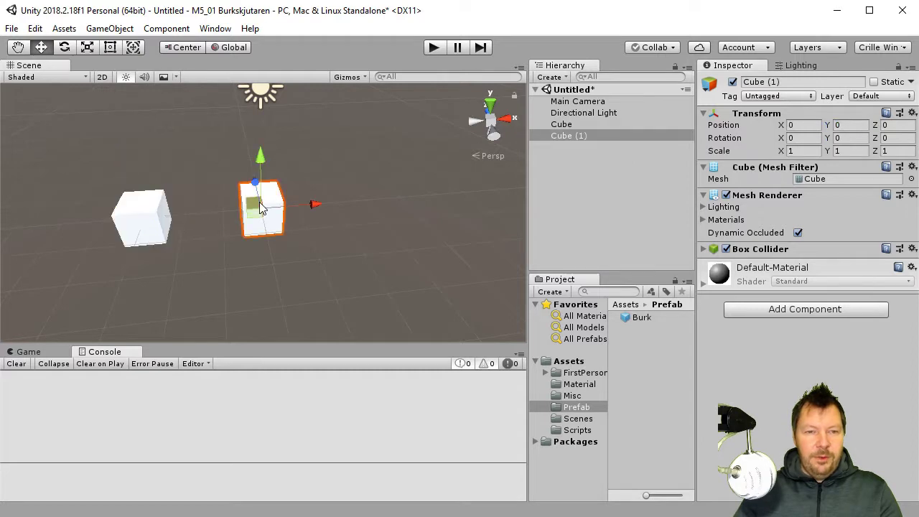
click(801, 127)
text(3)
key(Tab)
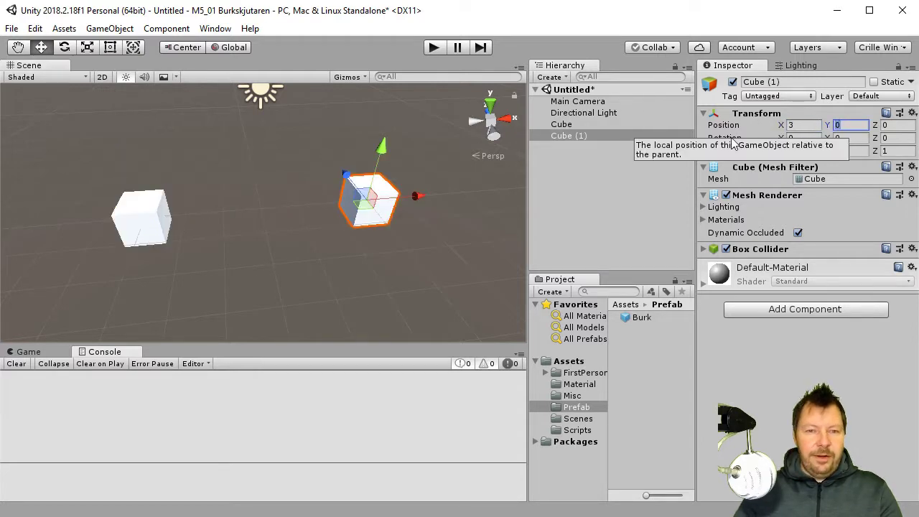
Duplicate Cube (1), move the copy back along the Z axis and set its Z position to 3
alt+drag(297, 257, 247, 264)
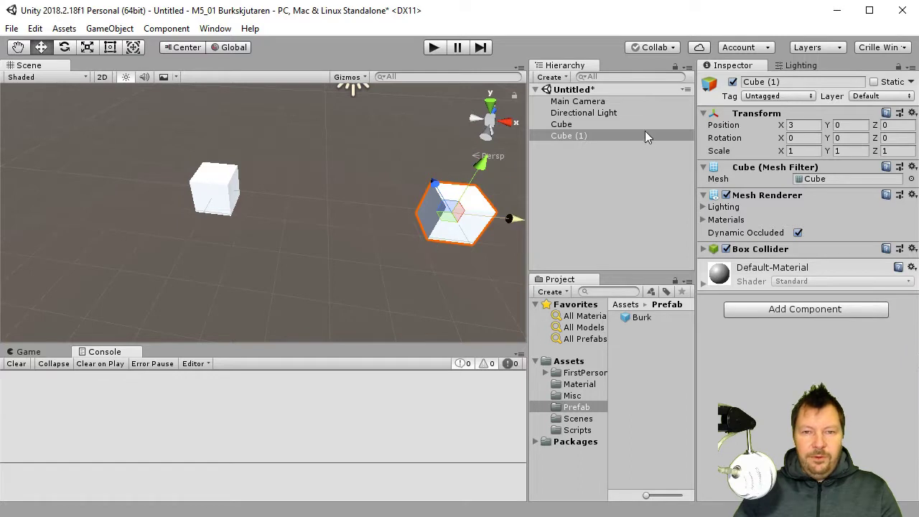
click(603, 136)
key(ctrl+d)
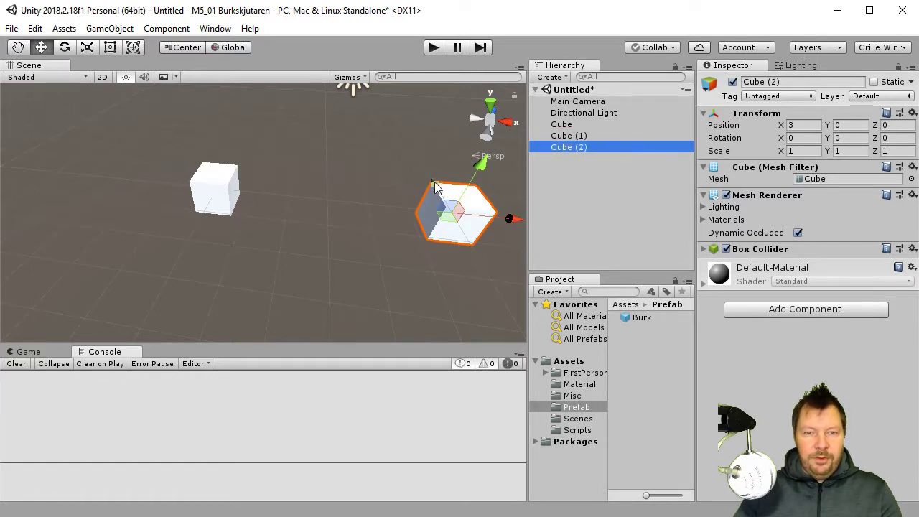
drag(433, 184, 402, 49)
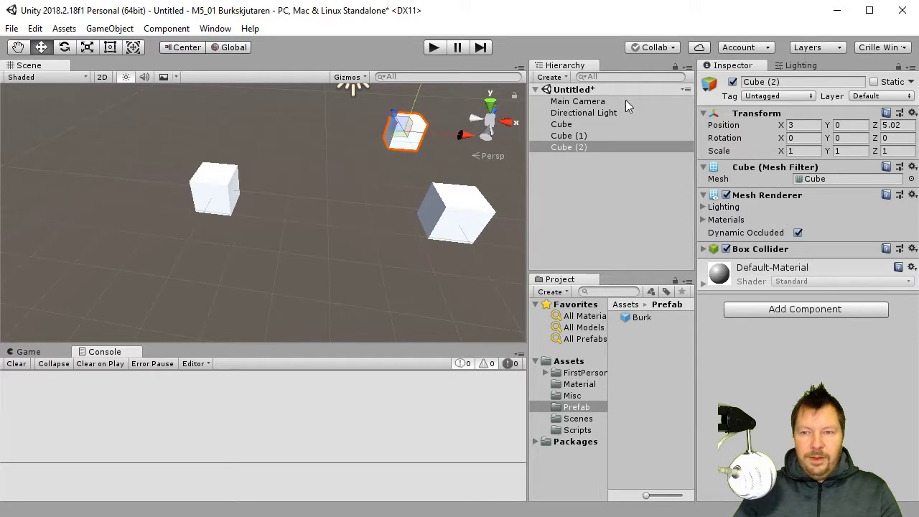
double_click(894, 125)
text(3)
key(Return)
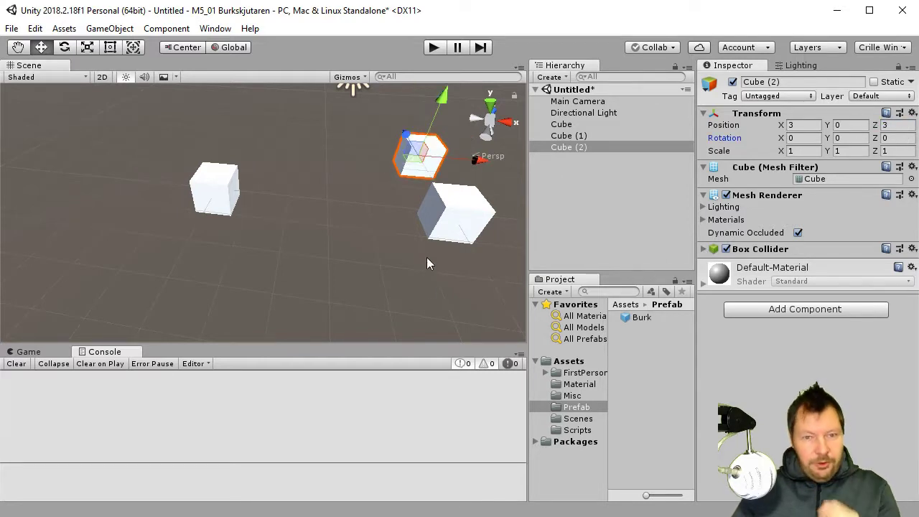
Change the Z position of the duplicated cube, Cube (2), to 5
double_click(894, 125)
text(5)
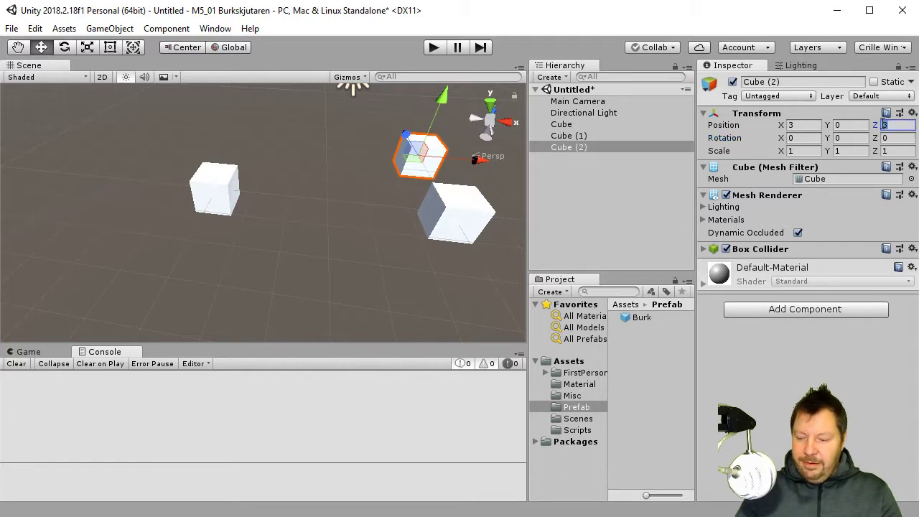
key(Return)
Add a Line Renderer component to the first cube, the one at X -3
middle_drag(280, 249, 257, 313)
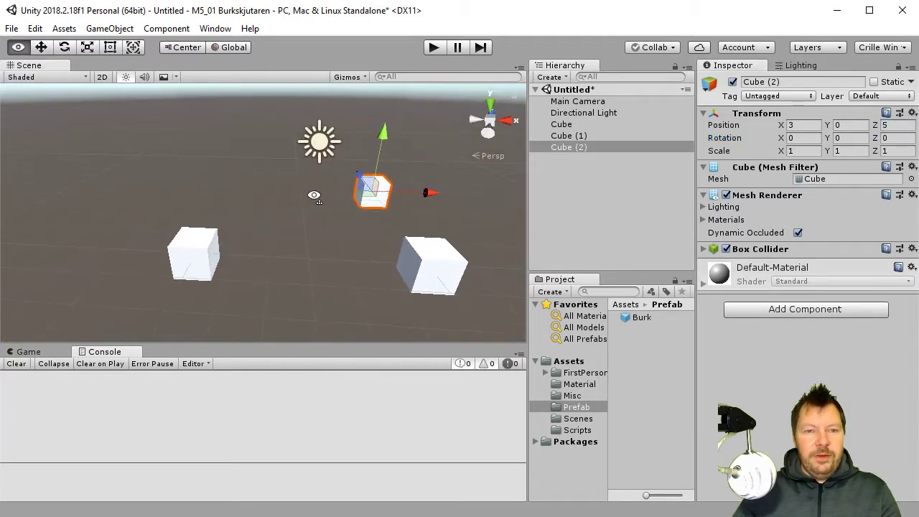
middle_drag(387, 216, 316, 255)
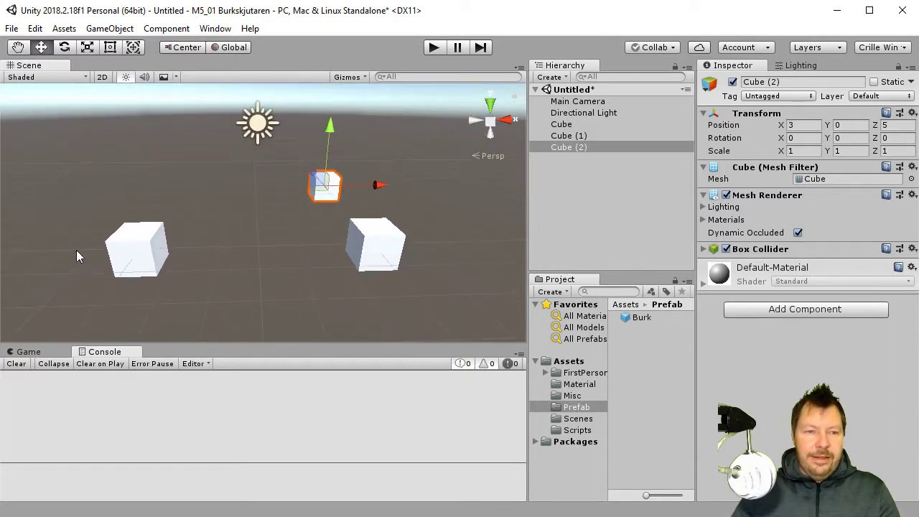
click(145, 245)
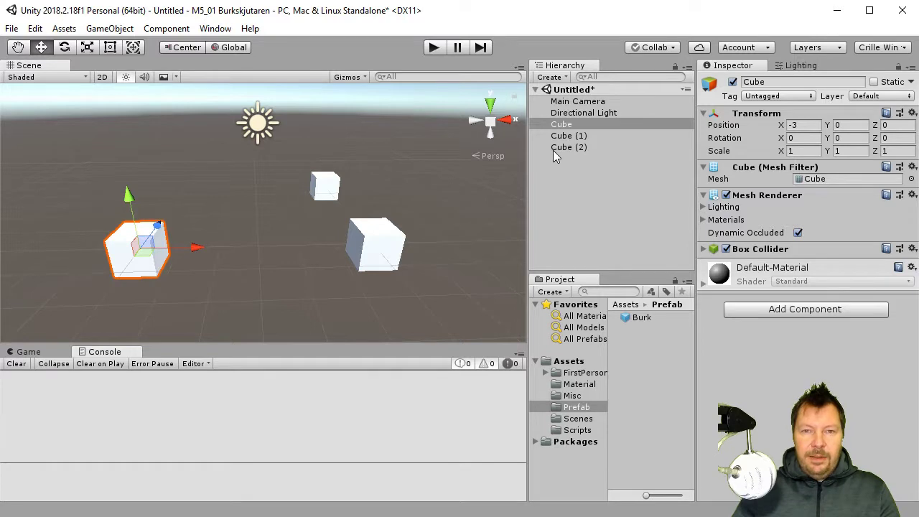
click(592, 125)
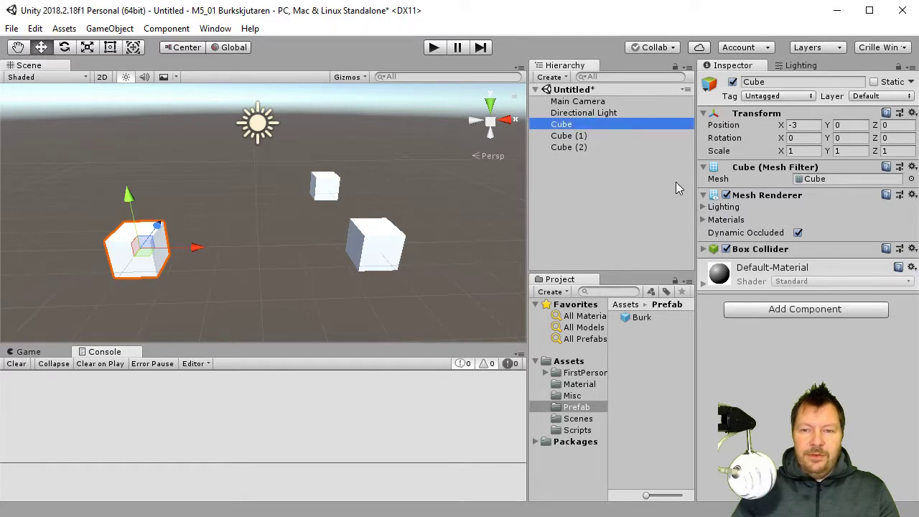
click(832, 309)
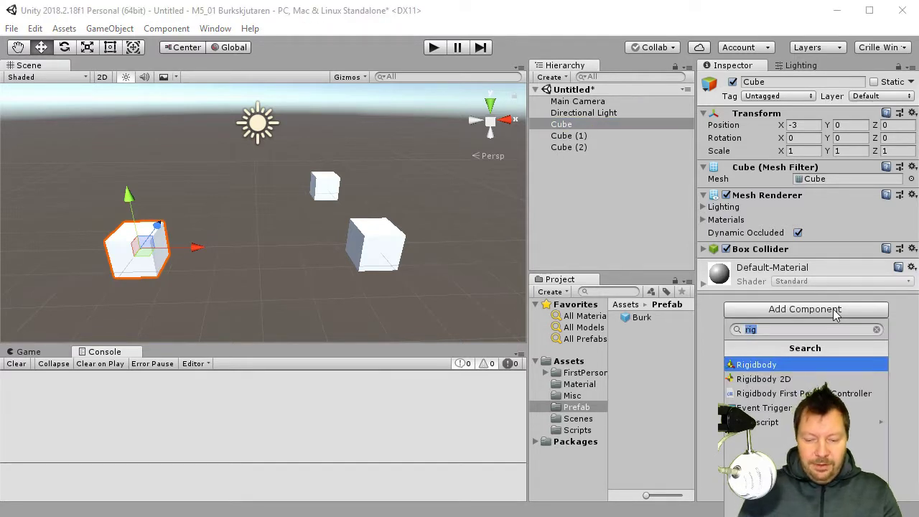
text(lin)
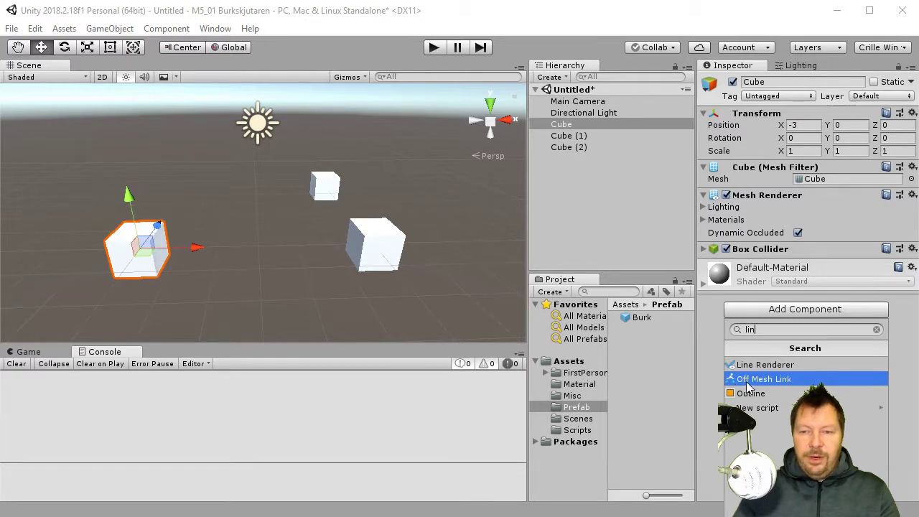
click(791, 364)
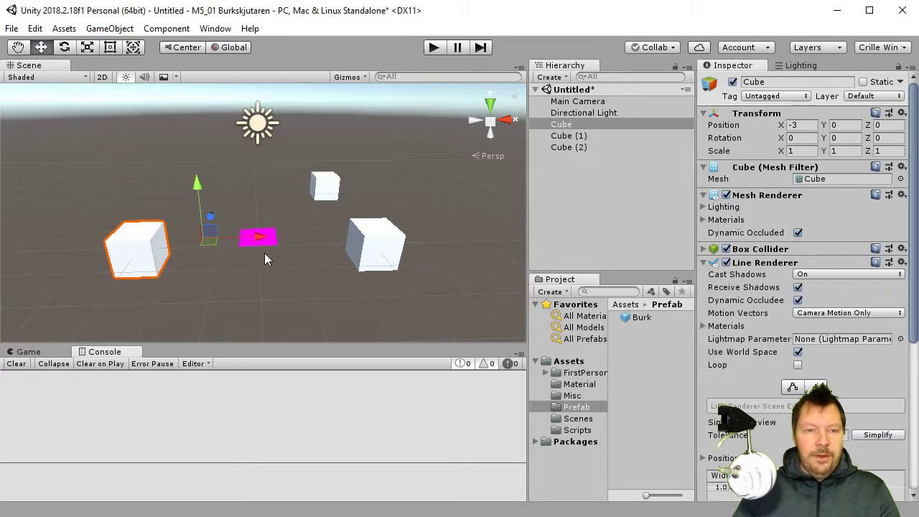
Set Cast Shadows to Off in the first cube's Line Renderer
scroll(361, 254, up, 5)
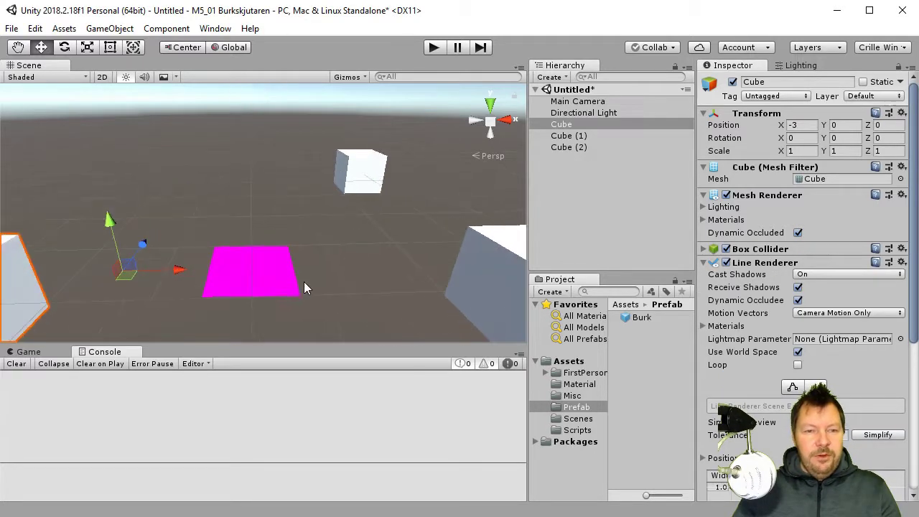
scroll(251, 287, down, 5)
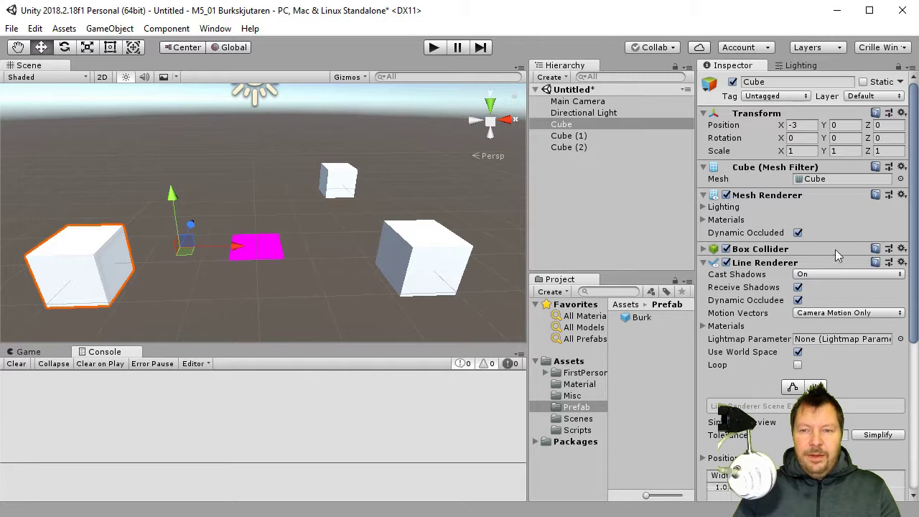
scroll(829, 269, down, 5)
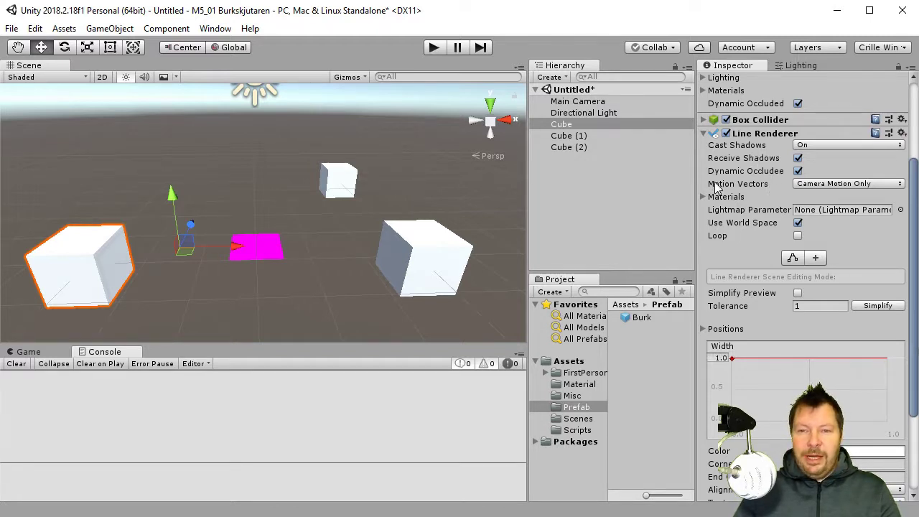
click(815, 145)
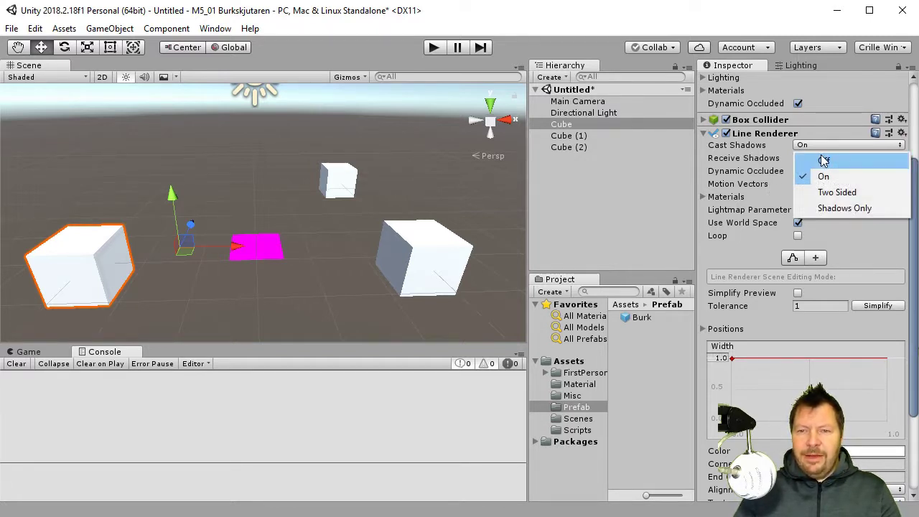
click(822, 159)
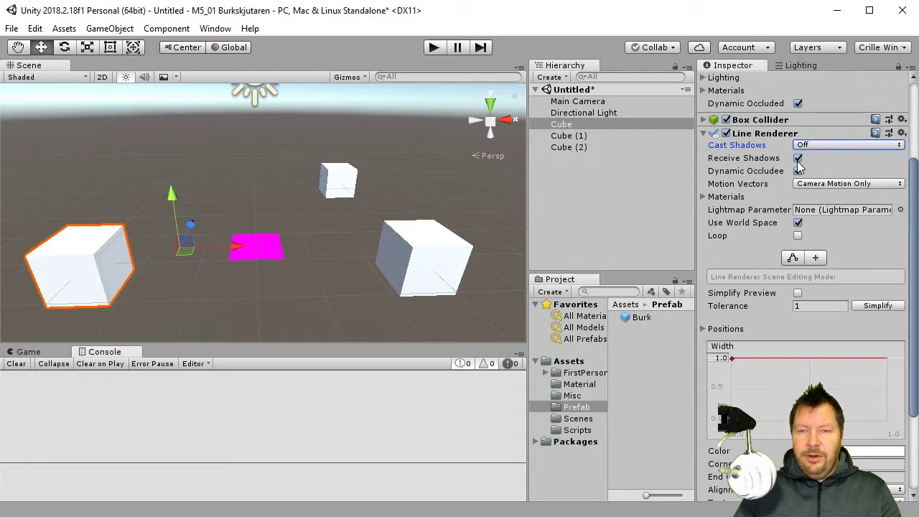
Turn off Receive Shadows and Dynamic Occludee in the Line Renderer and lower its width curve to about 0.6
click(797, 158)
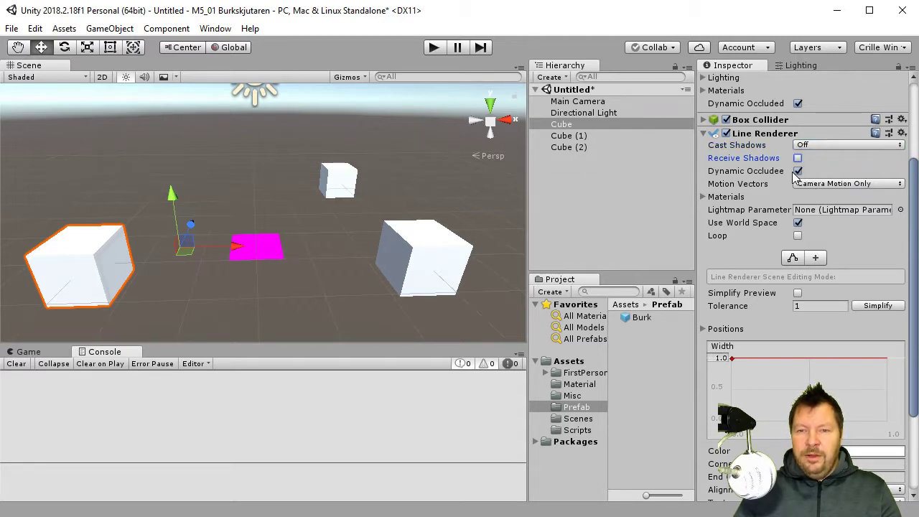
click(796, 172)
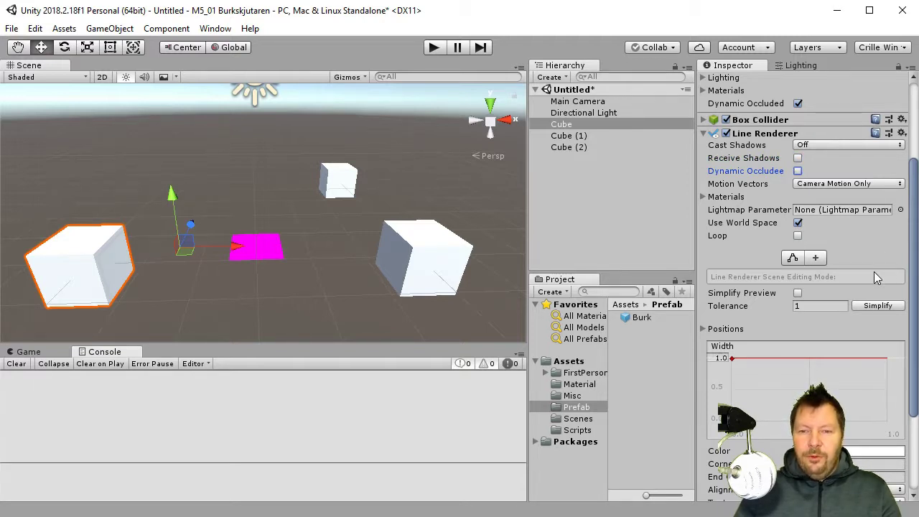
scroll(861, 265, down, 3)
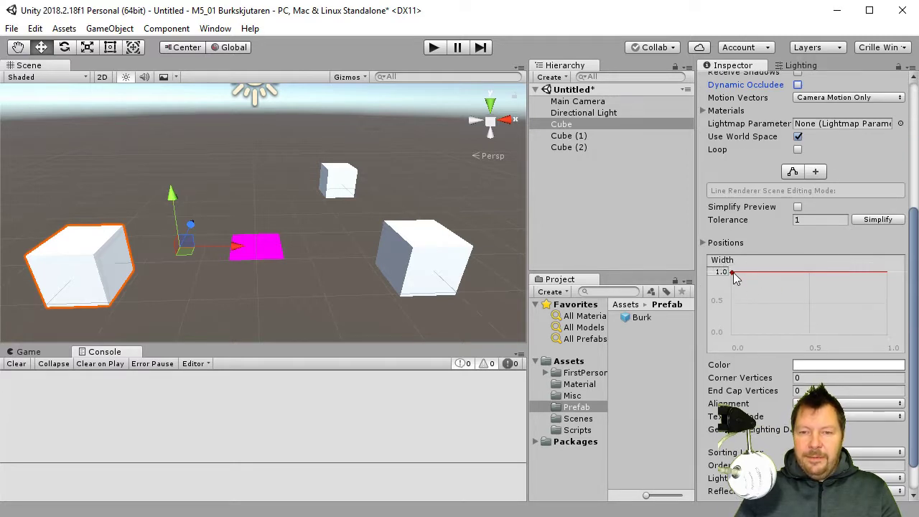
drag(731, 272, 739, 300)
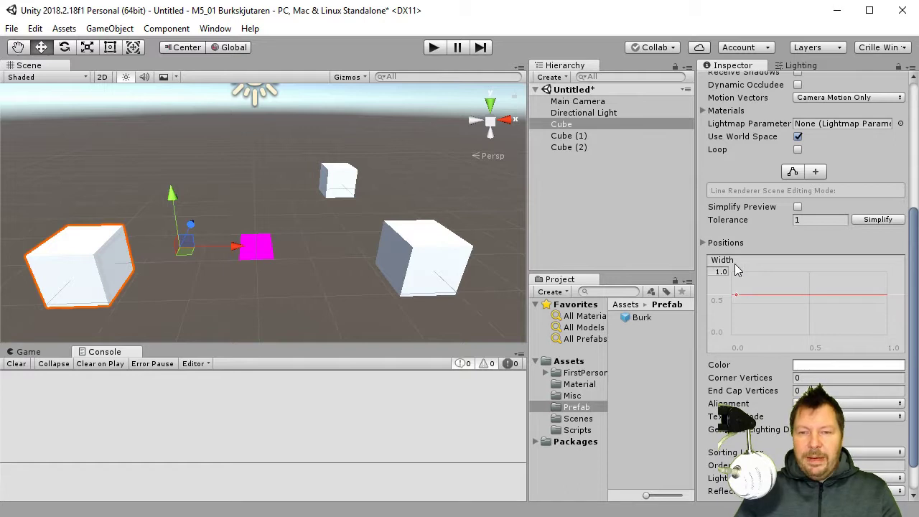
Show the Line Renderer's Positions list and examine its entries at index 0 and 1
click(704, 243)
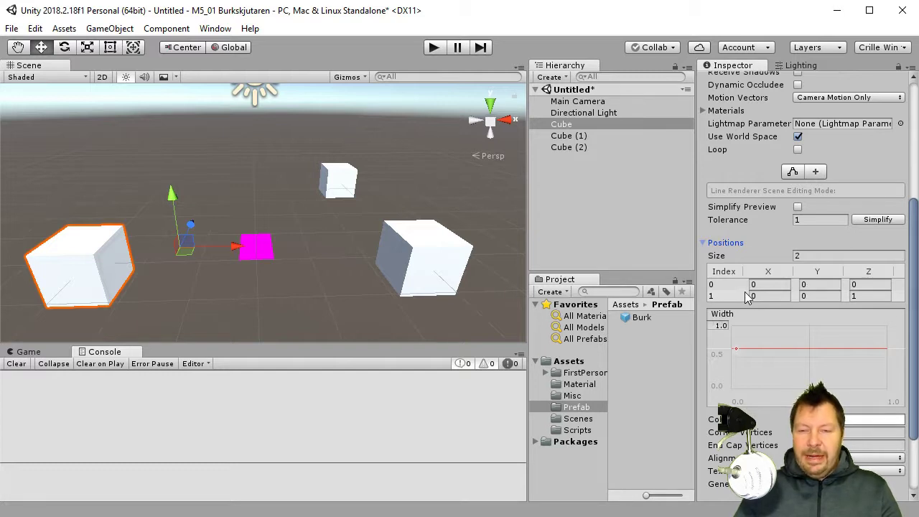
click(720, 287)
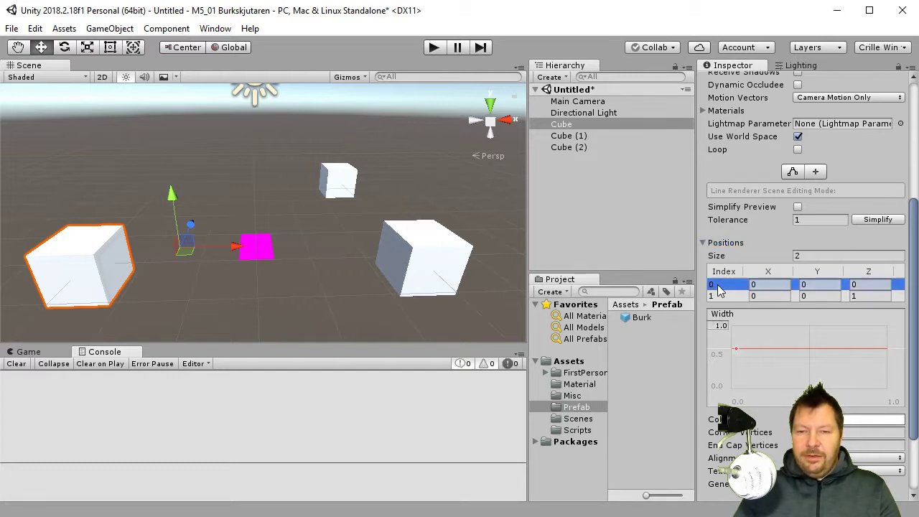
click(725, 297)
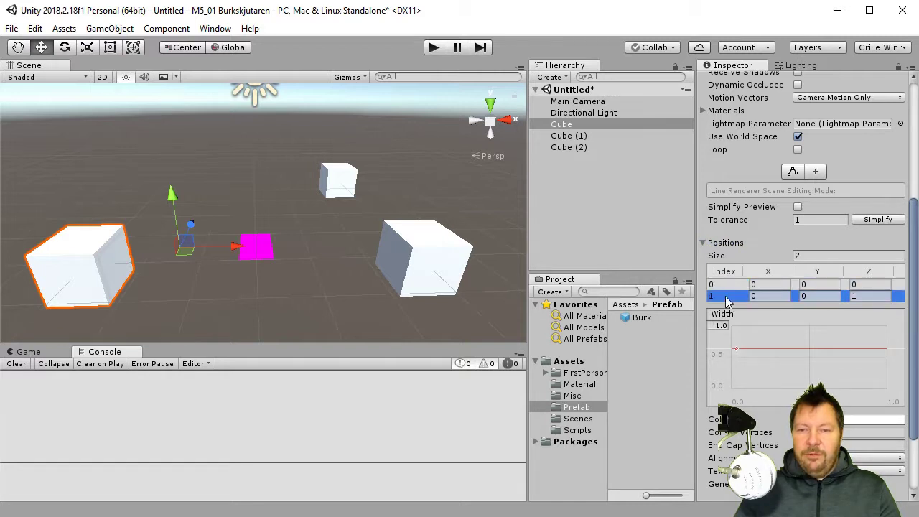
Set the size of the Line Renderer's Positions list to 5
click(798, 257)
double_click(795, 257)
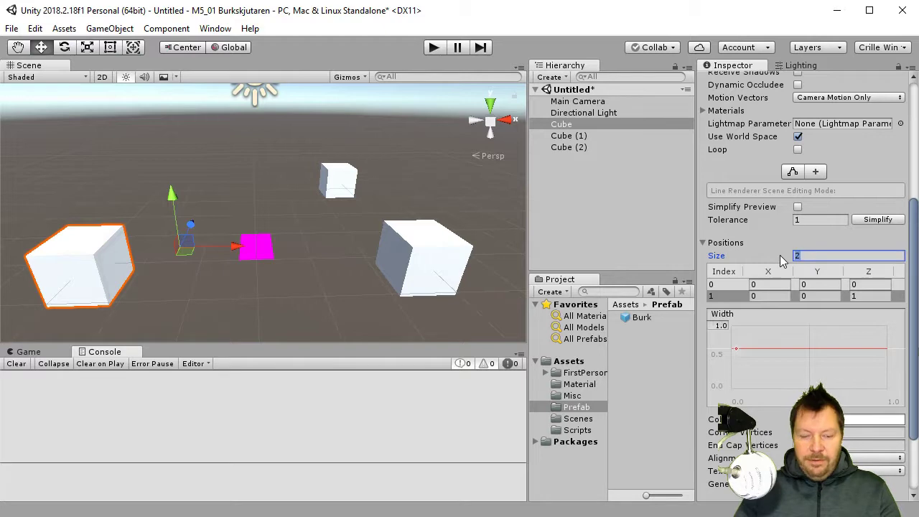
key(Tab)
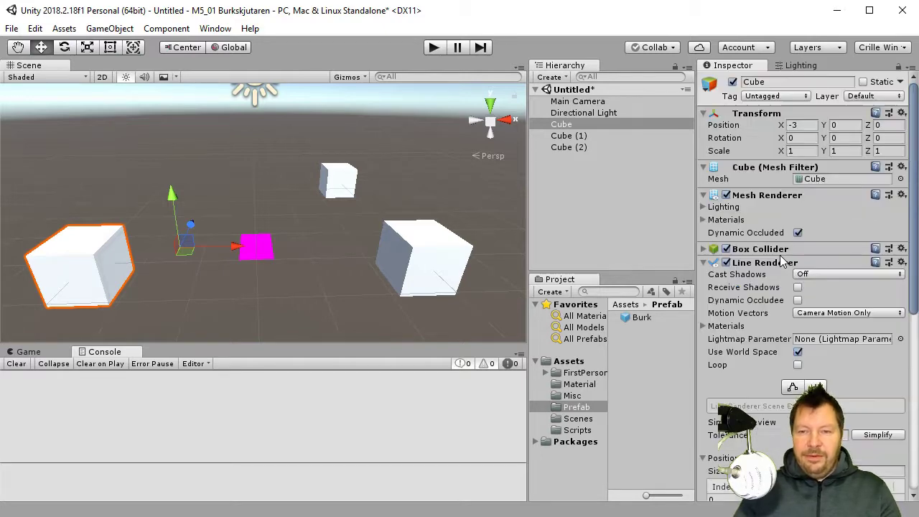
scroll(763, 275, down, 10)
scroll(762, 275, up, 3)
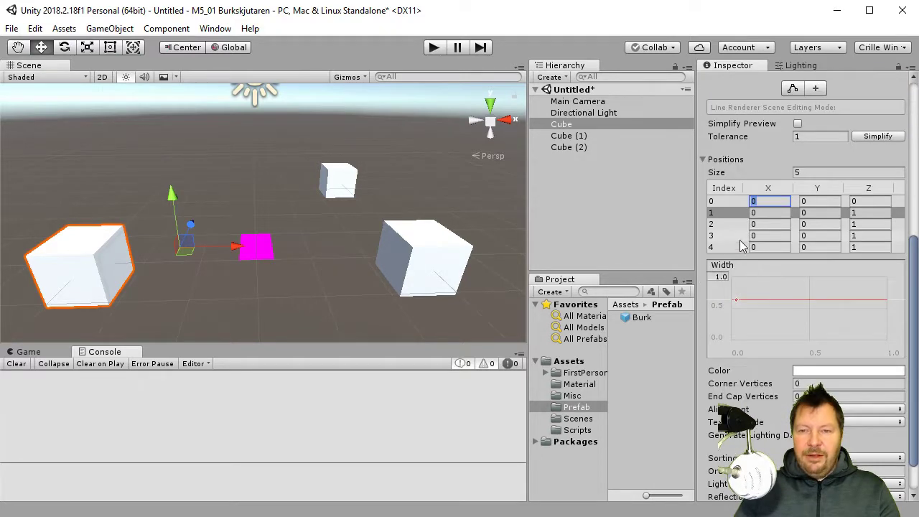
Reduce the size of the Positions list to 2
click(805, 171)
text(2)
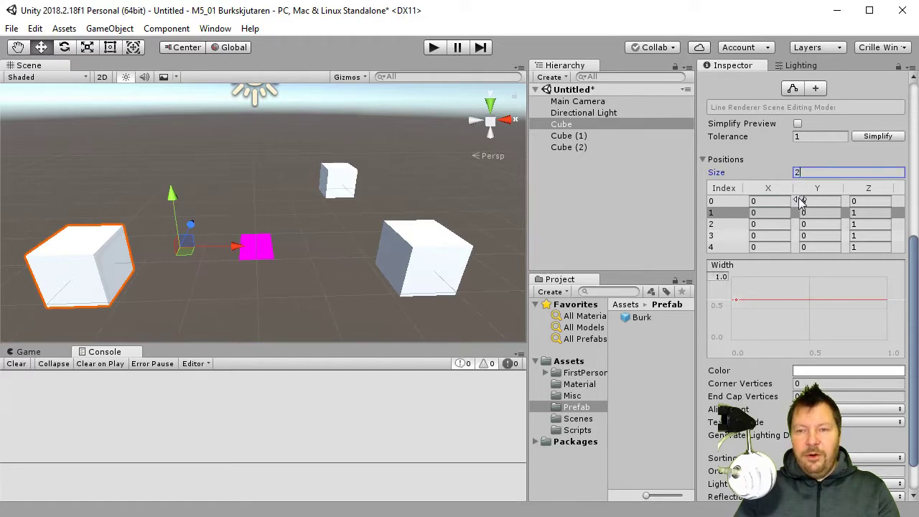
key(Tab)
scroll(820, 312, down, 10)
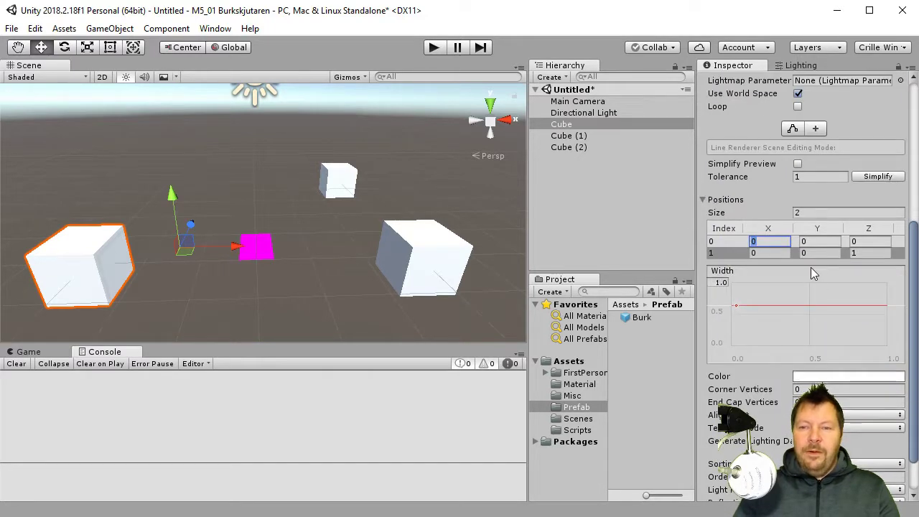
Check the first cube's position and set the X value of line position index 0 to -3 to match it
click(719, 244)
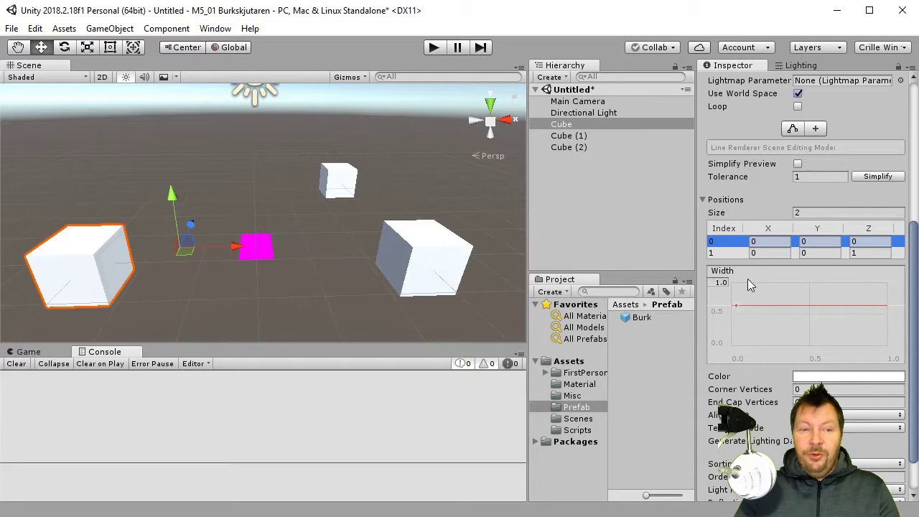
click(85, 265)
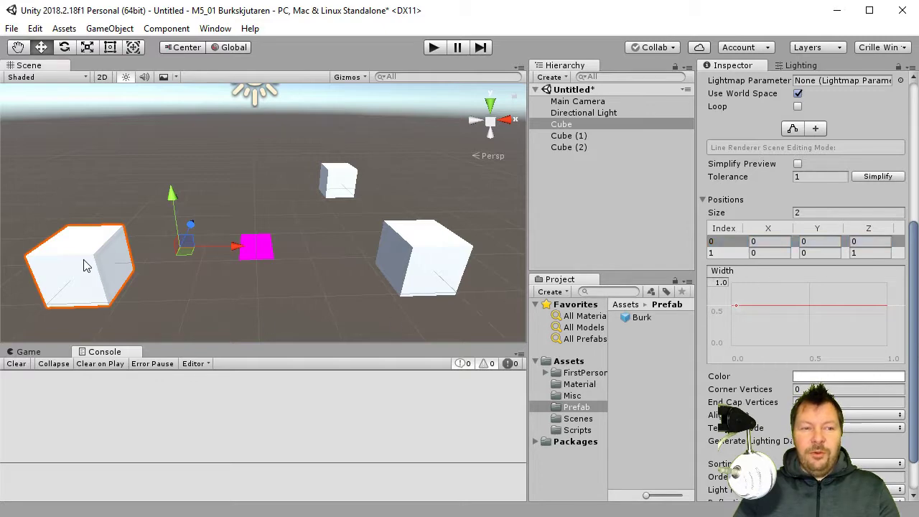
scroll(825, 251, up, 6)
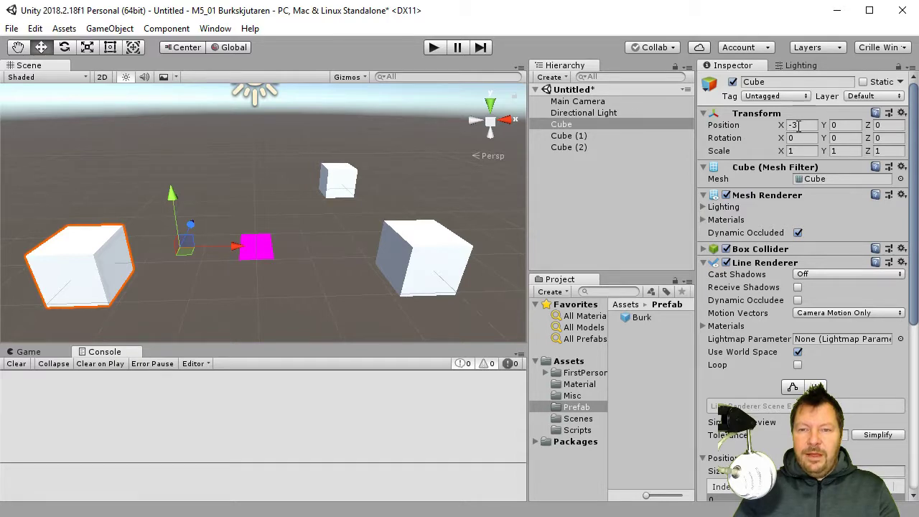
scroll(838, 219, down, 6)
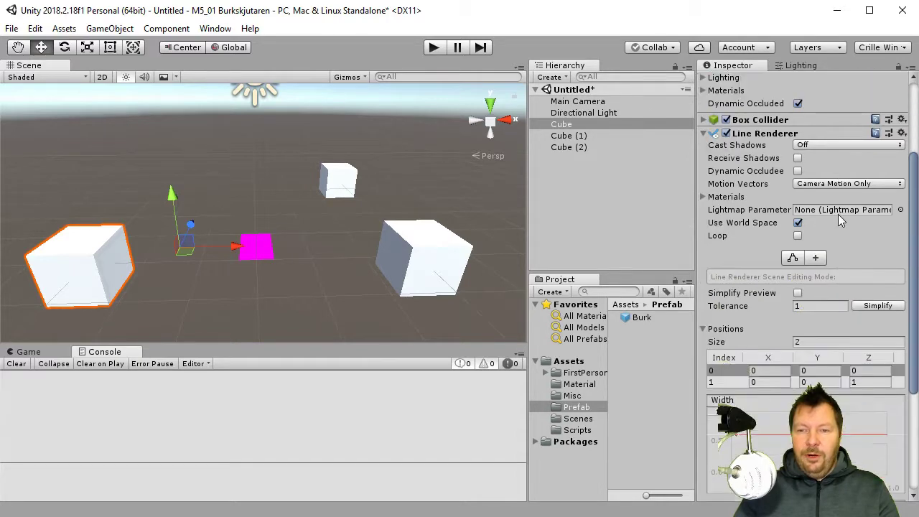
click(753, 284)
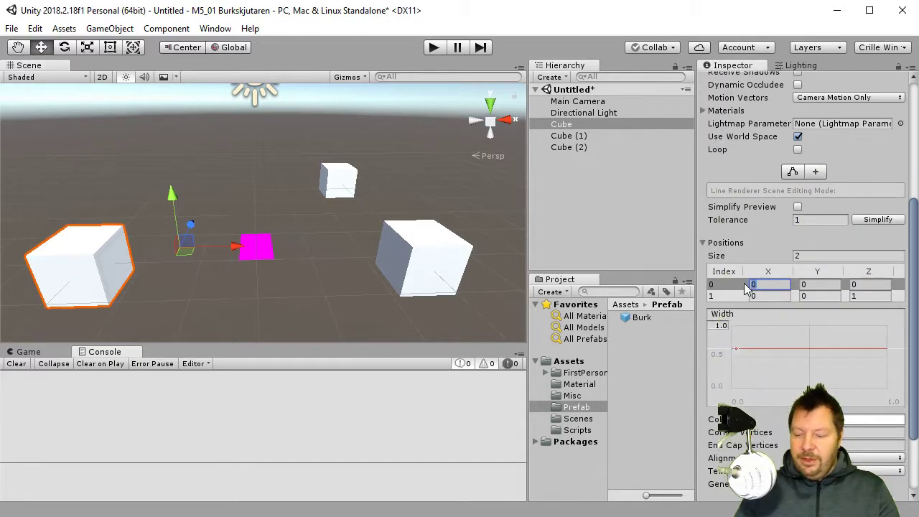
text(-3)
scroll(747, 287, up, 3)
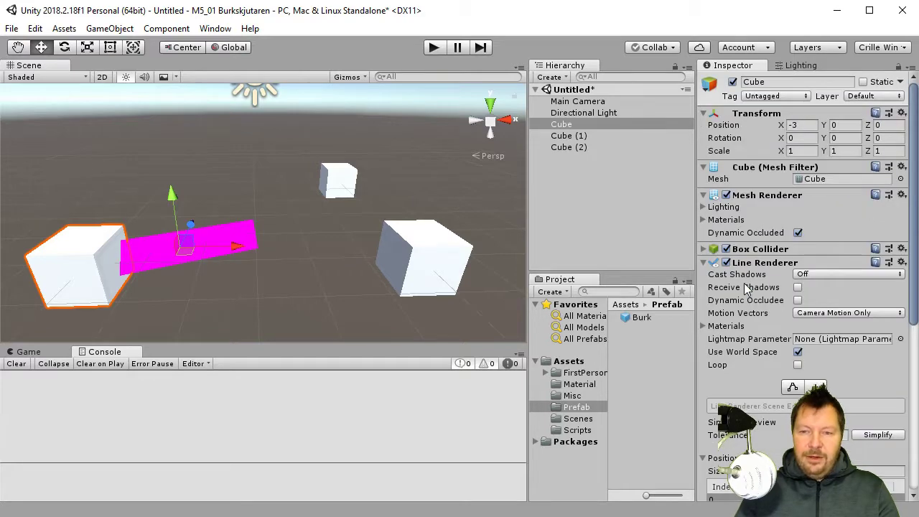
scroll(833, 391, down, 3)
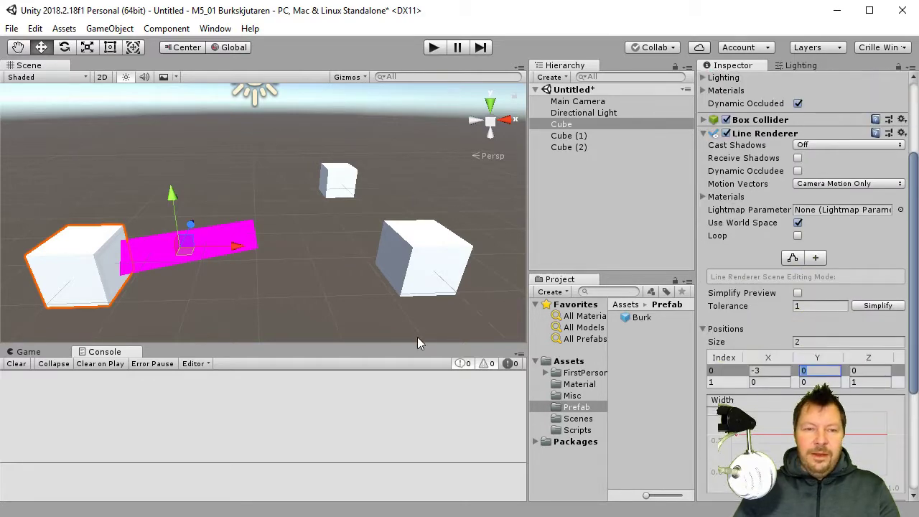
Check Cube (1)'s position, then set line position index 1 on the first cube to X 3 and Z 0 to match it
click(435, 251)
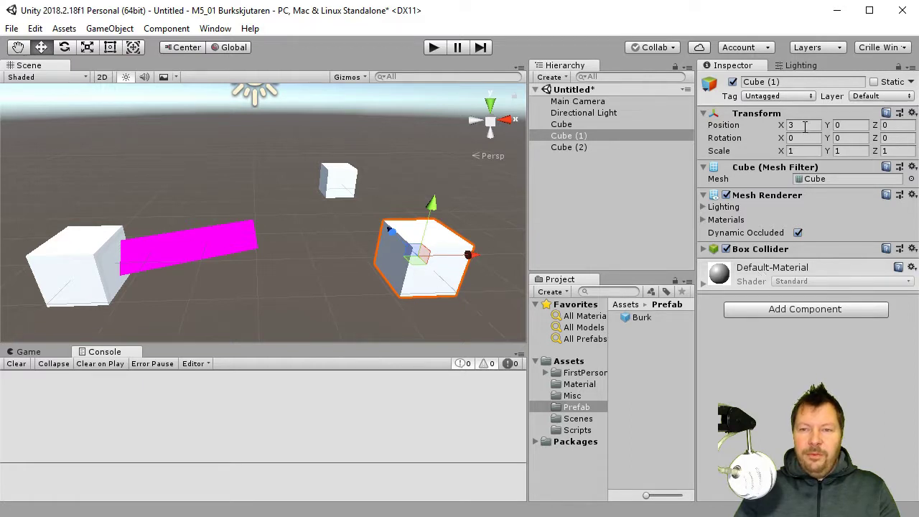
click(593, 126)
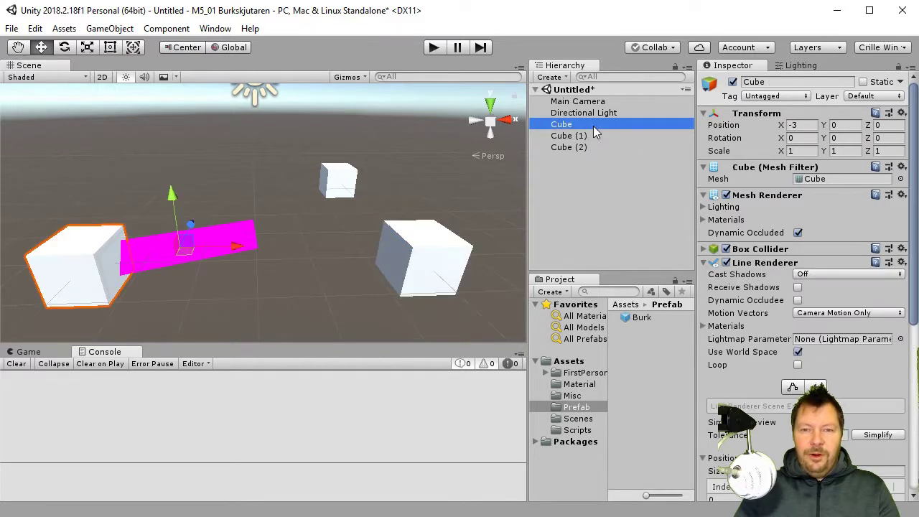
drag(910, 266, 910, 384)
click(759, 287)
text(3)
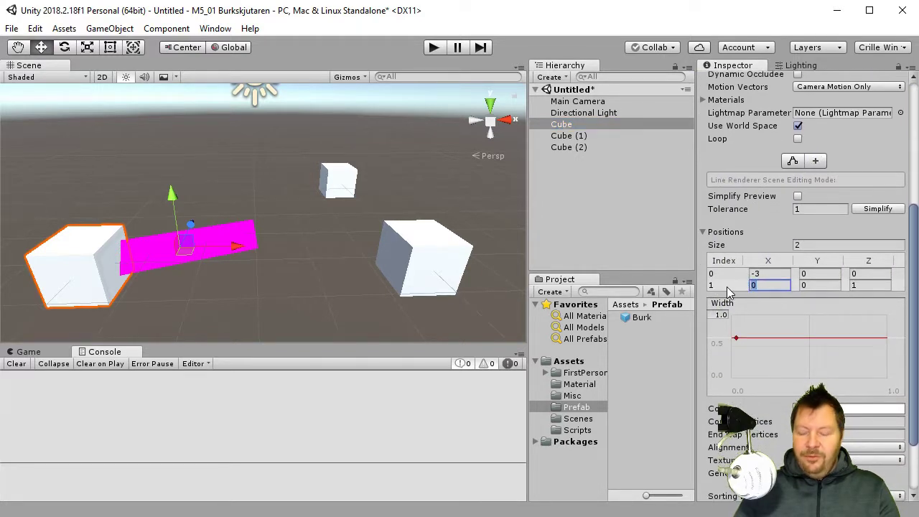
key(Tab)
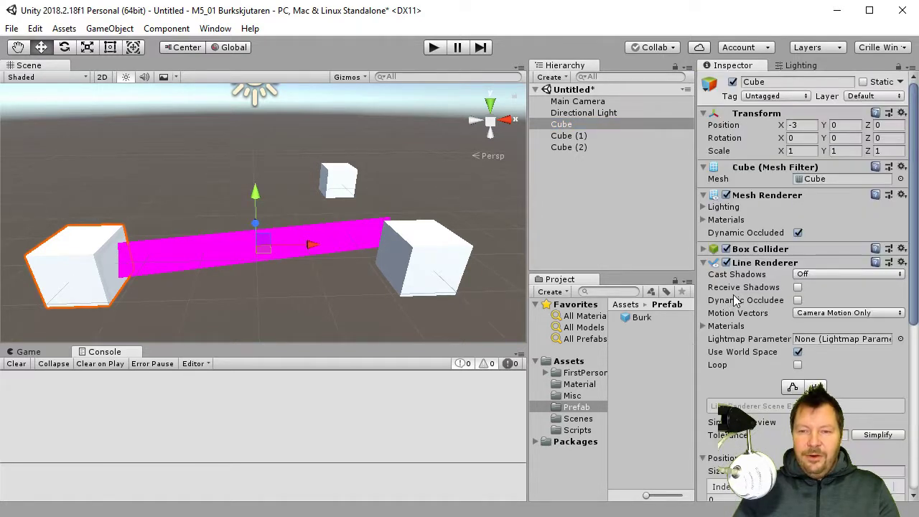
key(Tab)
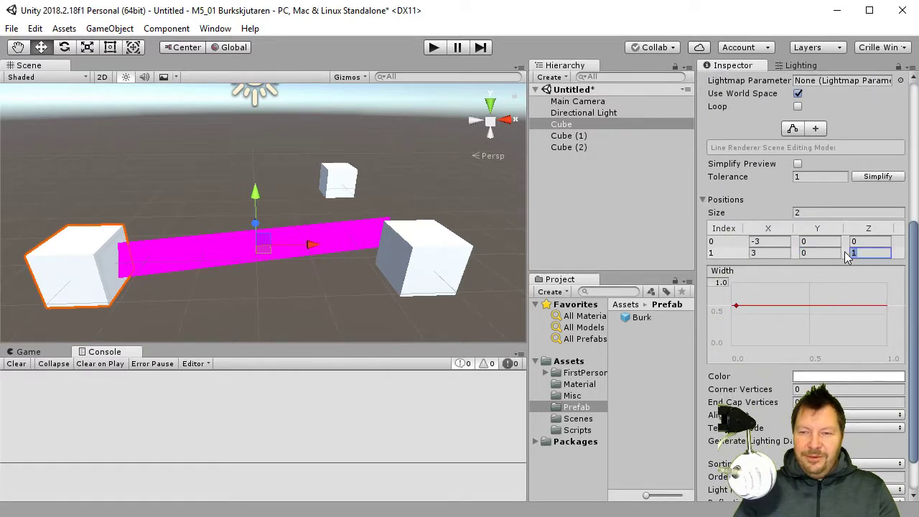
text(0)
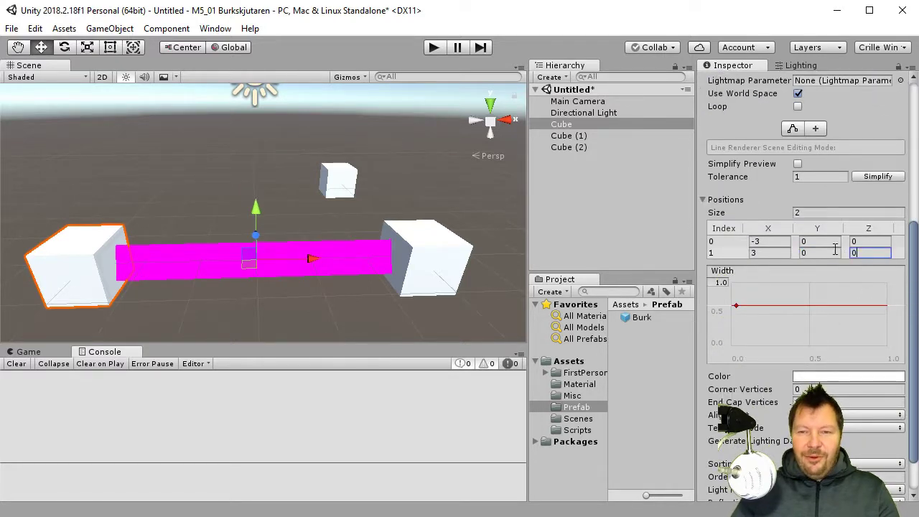
click(823, 249)
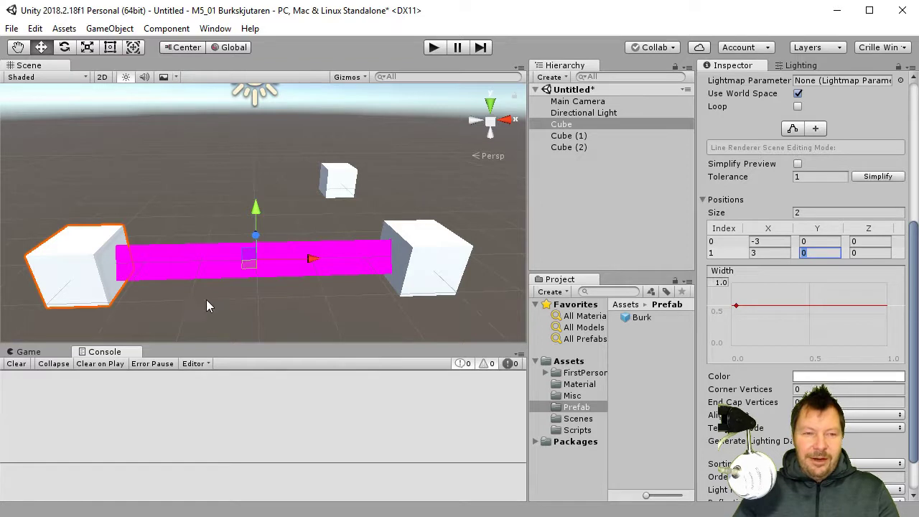
click(729, 242)
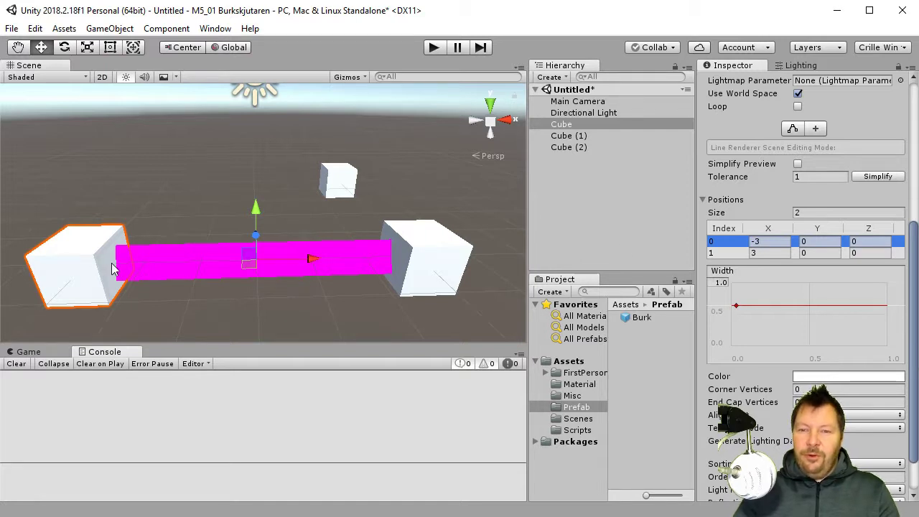
click(726, 253)
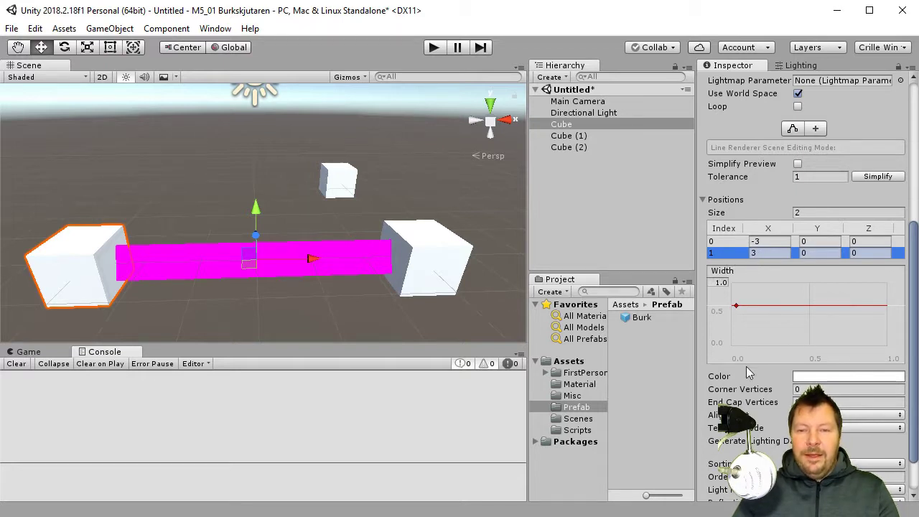
Set the starting colour key of the Line Renderer's colour gradient to bright green, 31F121
click(810, 379)
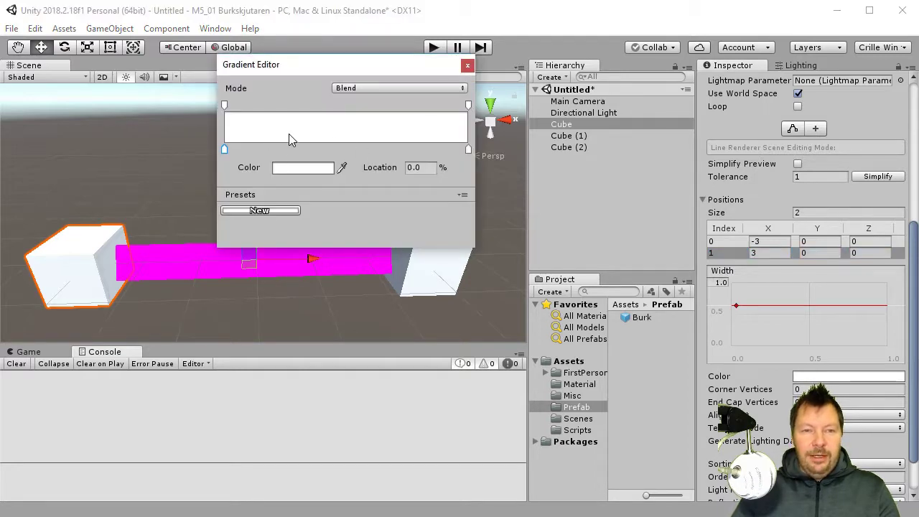
double_click(224, 150)
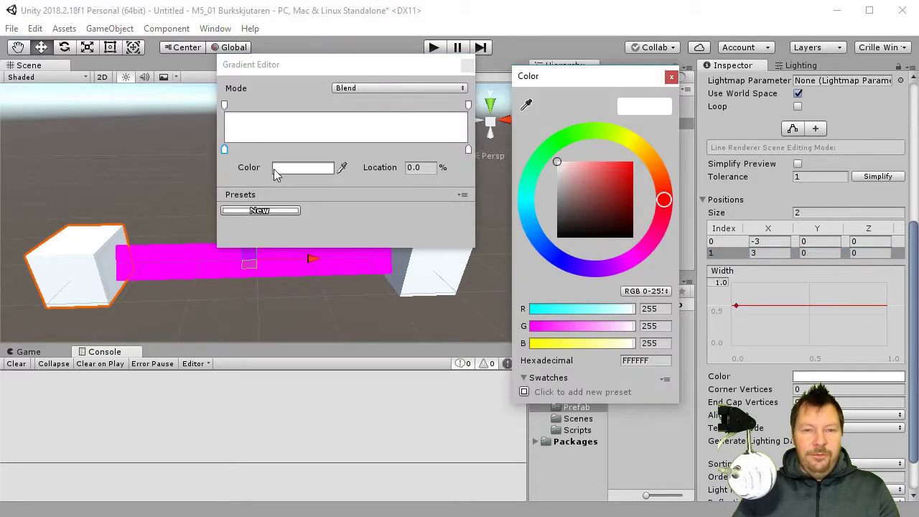
click(562, 138)
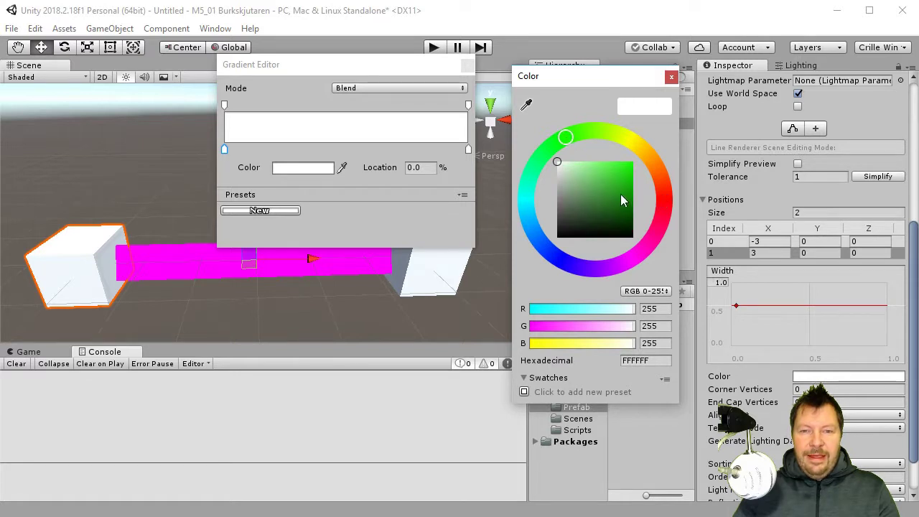
drag(621, 198, 623, 170)
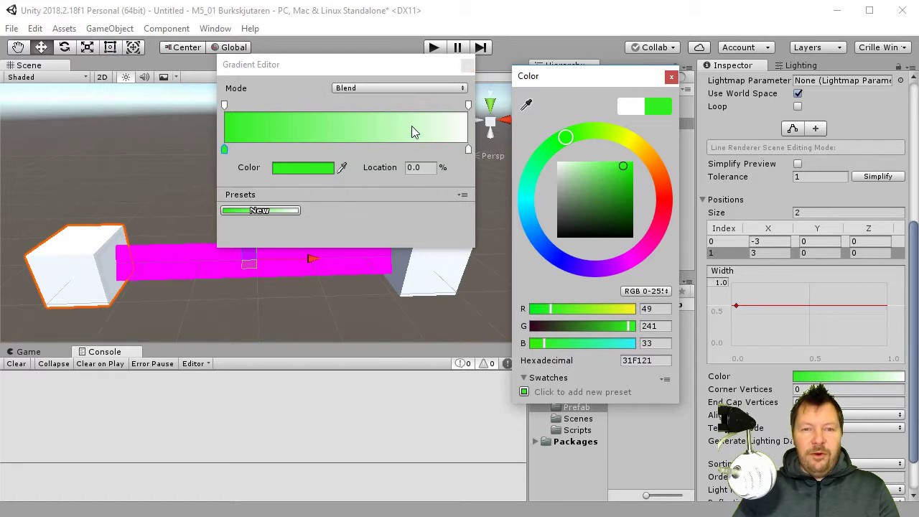
click(448, 151)
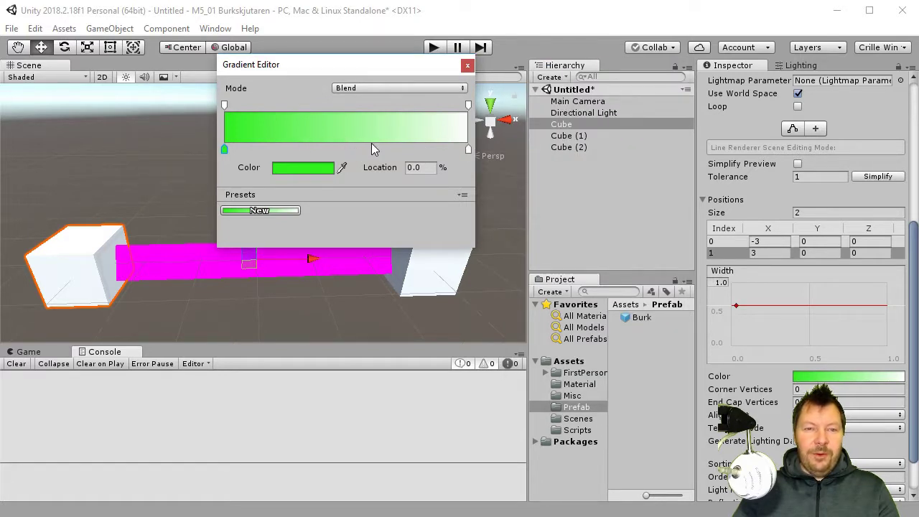
Change the colour gradient's mode to Fixed
click(380, 88)
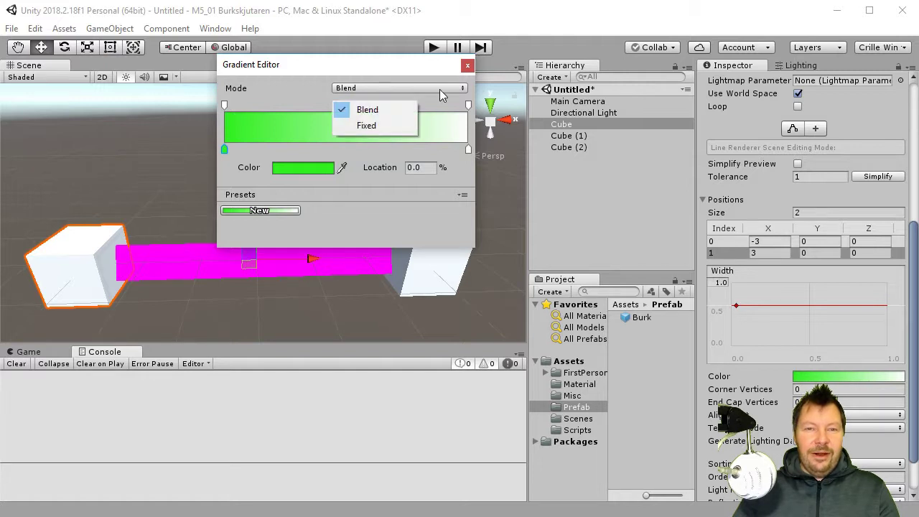
click(385, 126)
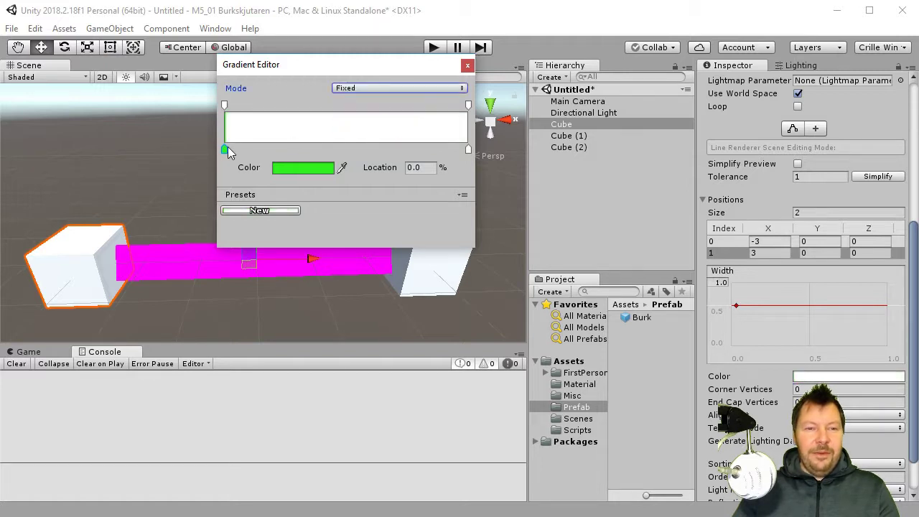
Move the green colour key to location 100% so it covers the whole gradient, and close the gradient editor
drag(224, 149, 492, 158)
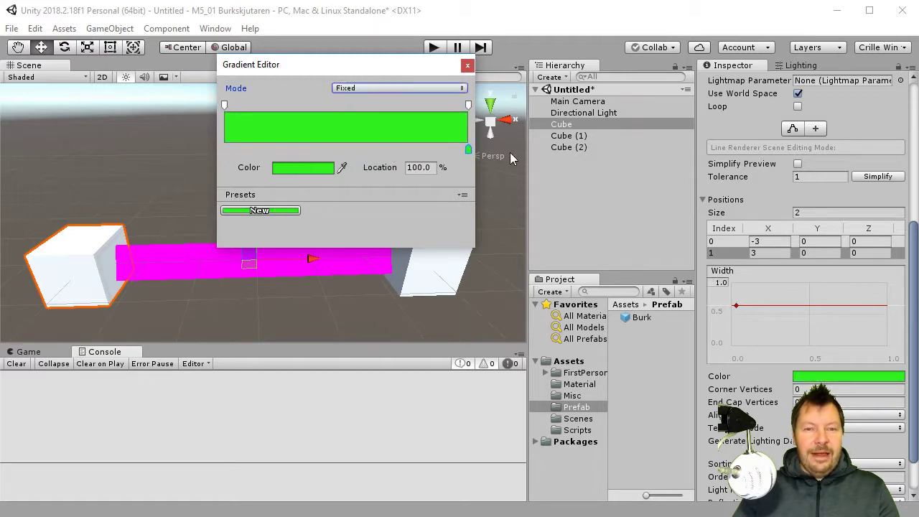
click(467, 66)
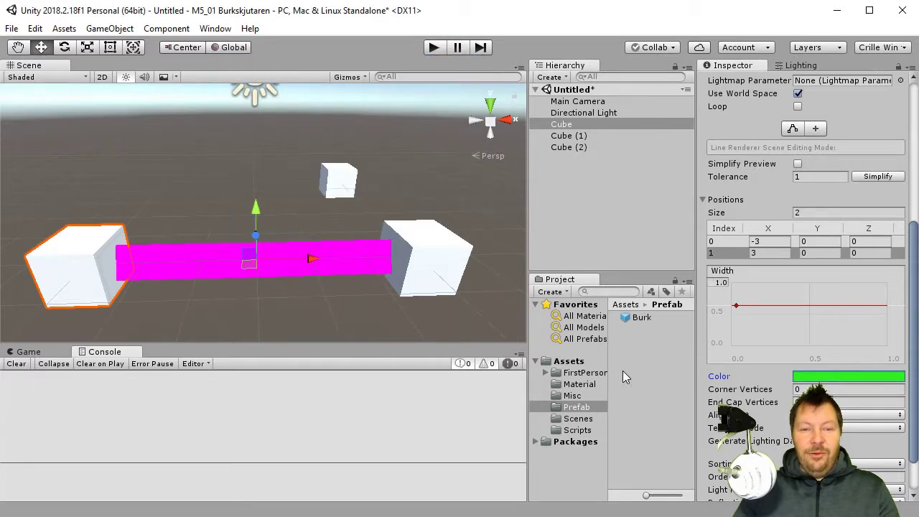
Raise the line's width to about 0.75 and add a second key to the width curve just past its middle
scroll(796, 310, down, 2)
scroll(794, 304, up, 5)
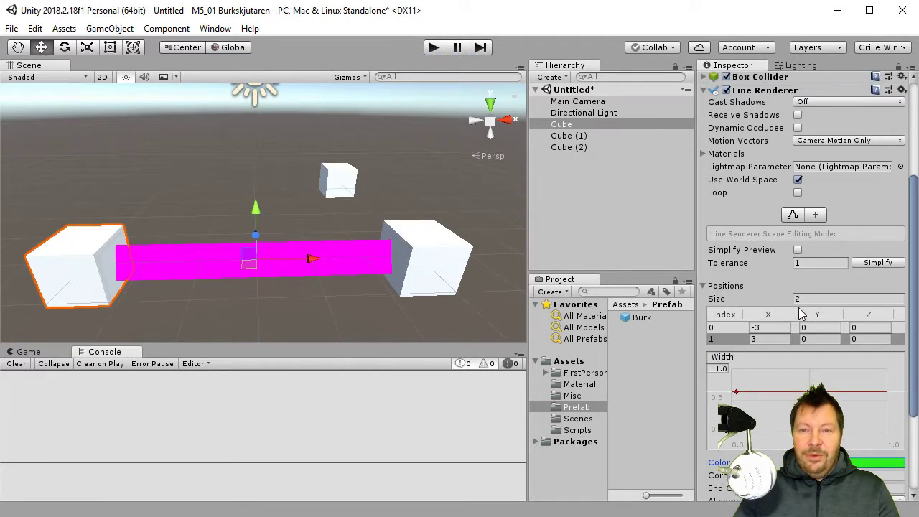
scroll(800, 315, up, 3)
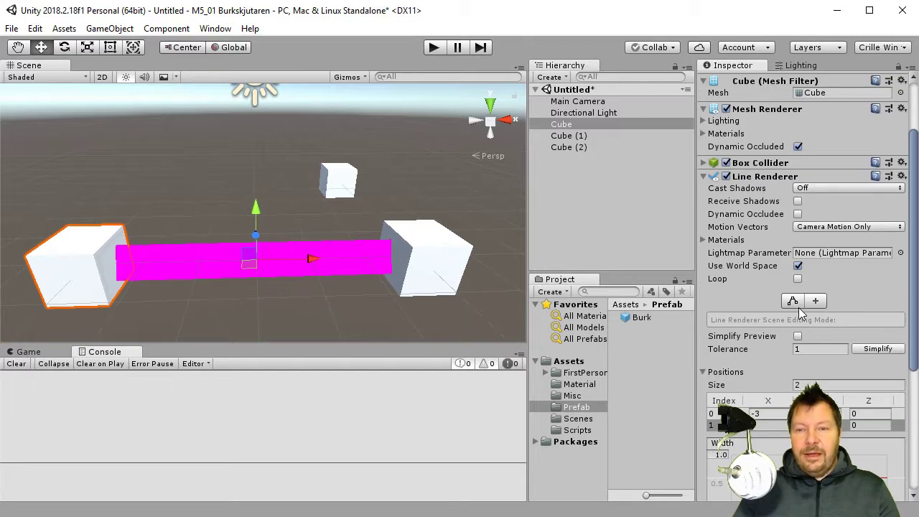
scroll(800, 314, down, 7)
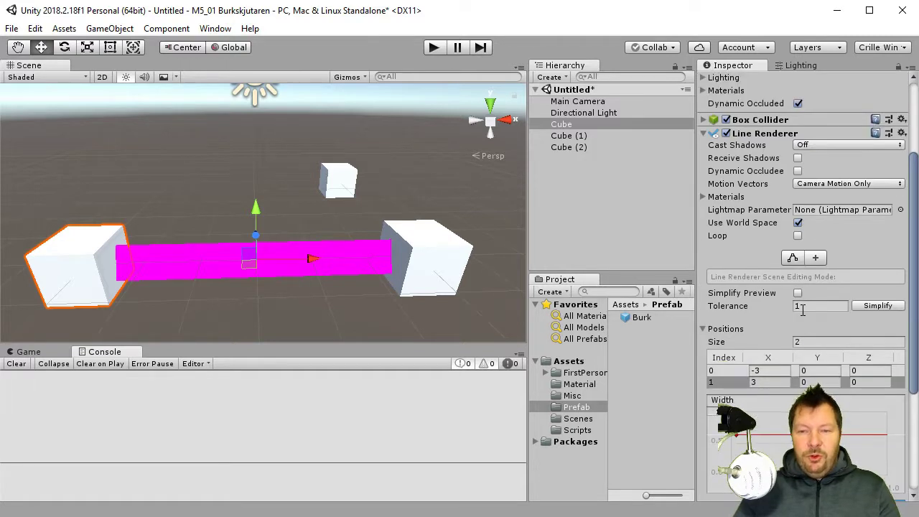
scroll(822, 387, down, 1)
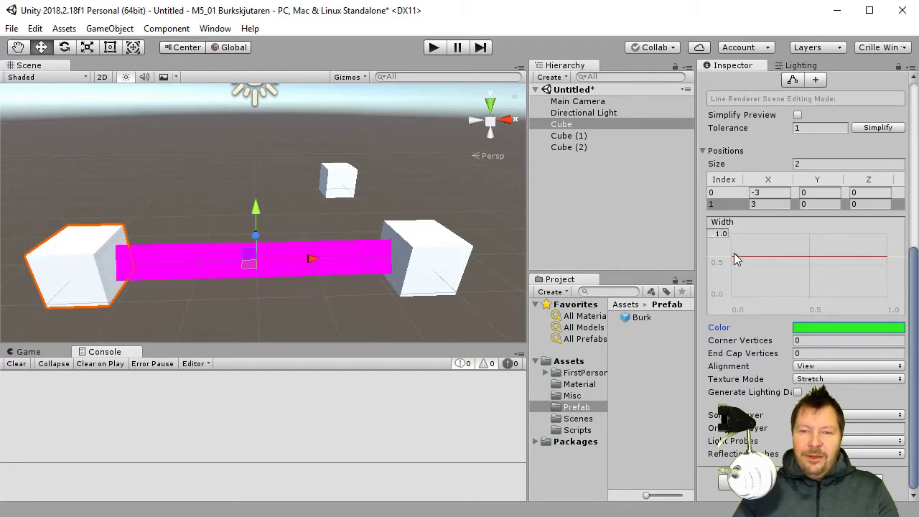
mouse_move(736, 256)
mouse_down()
mouse_move(727, 291)
mouse_move(733, 250)
mouse_up()
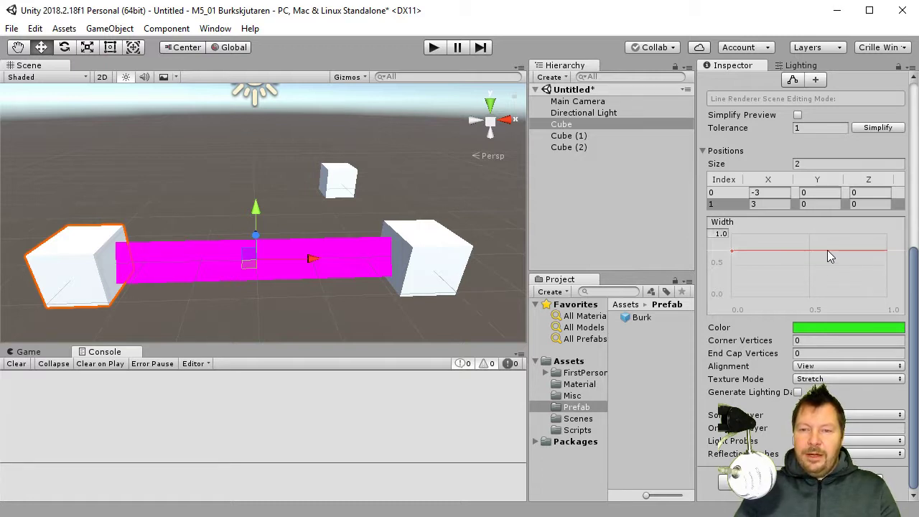
right_click(828, 252)
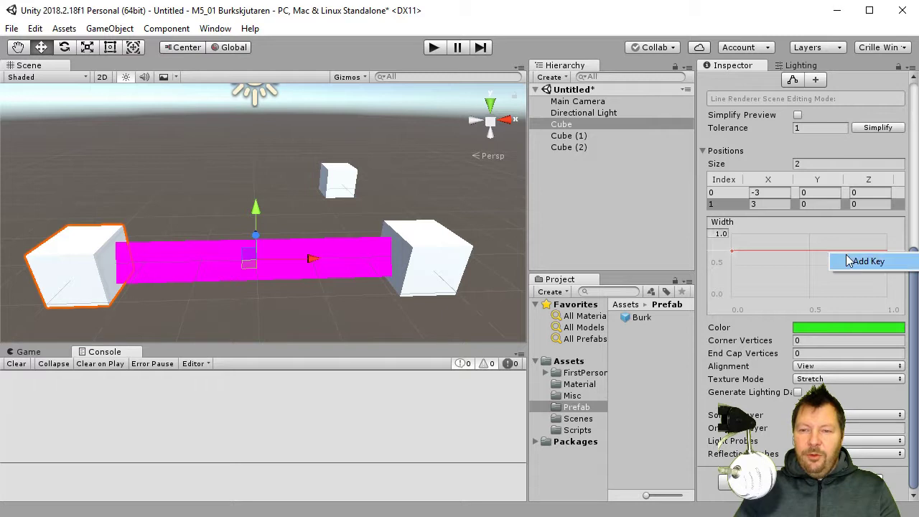
click(878, 262)
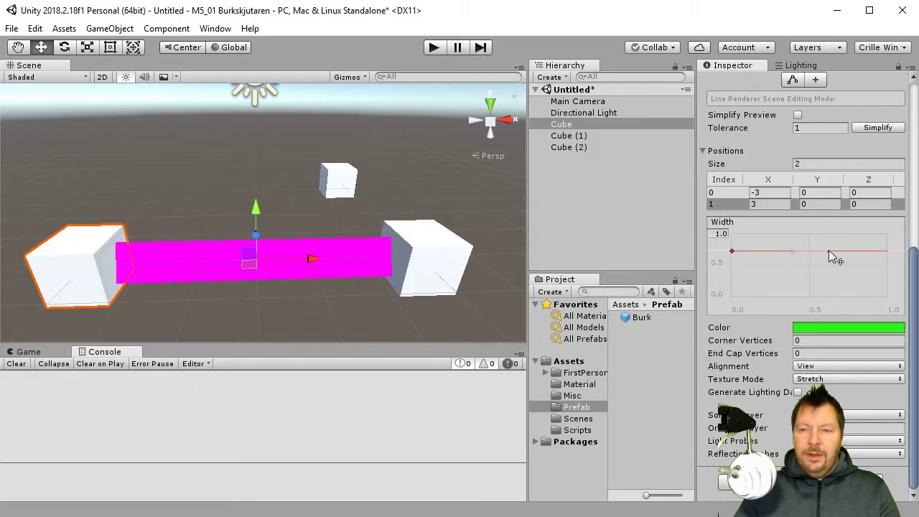
mouse_move(829, 256)
mouse_down()
mouse_move(849, 307)
mouse_move(832, 229)
mouse_move(831, 250)
mouse_up()
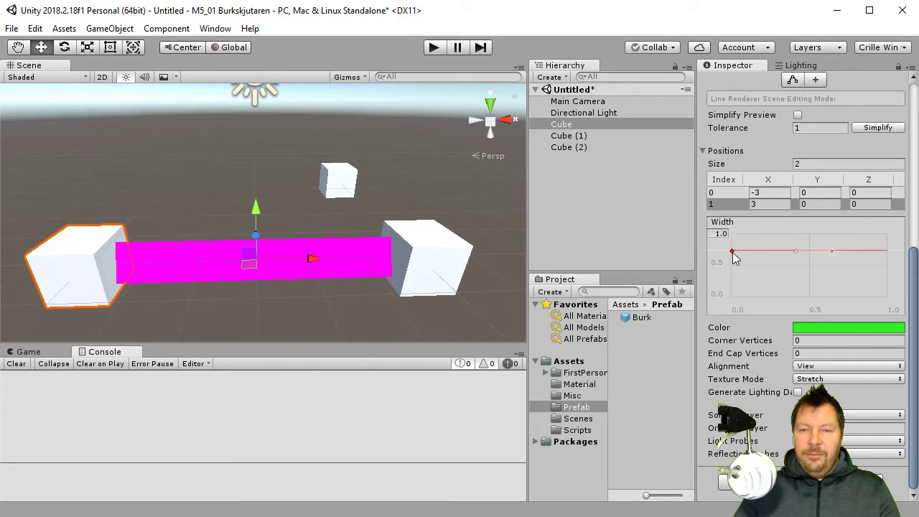
Shape the width curve to taper the line, with the start key at about 0.1 and the second key at about 0.9
drag(734, 258, 732, 264)
drag(831, 250, 808, 235)
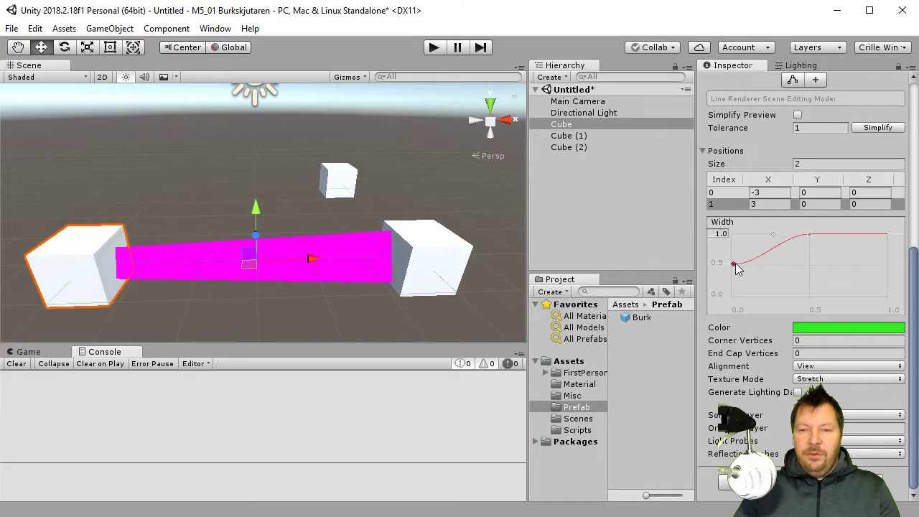
drag(733, 263, 732, 297)
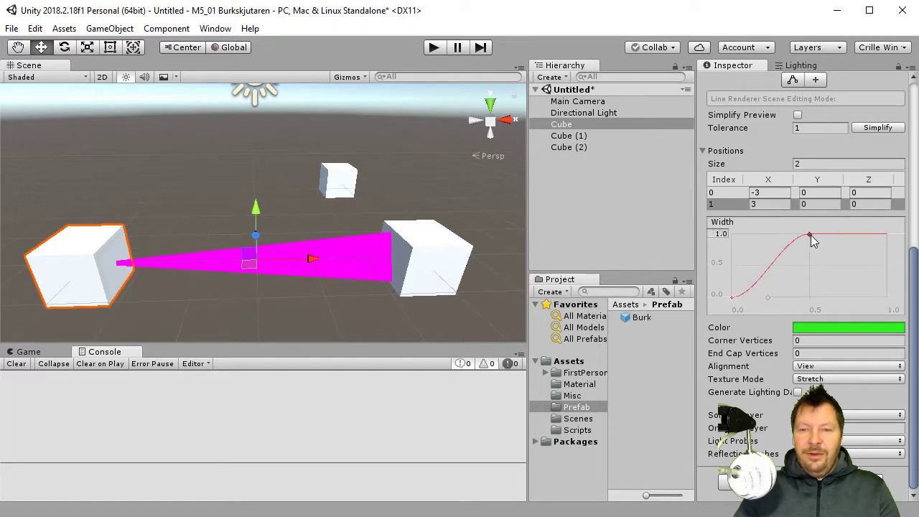
drag(811, 239, 826, 259)
drag(732, 298, 733, 298)
drag(827, 260, 843, 243)
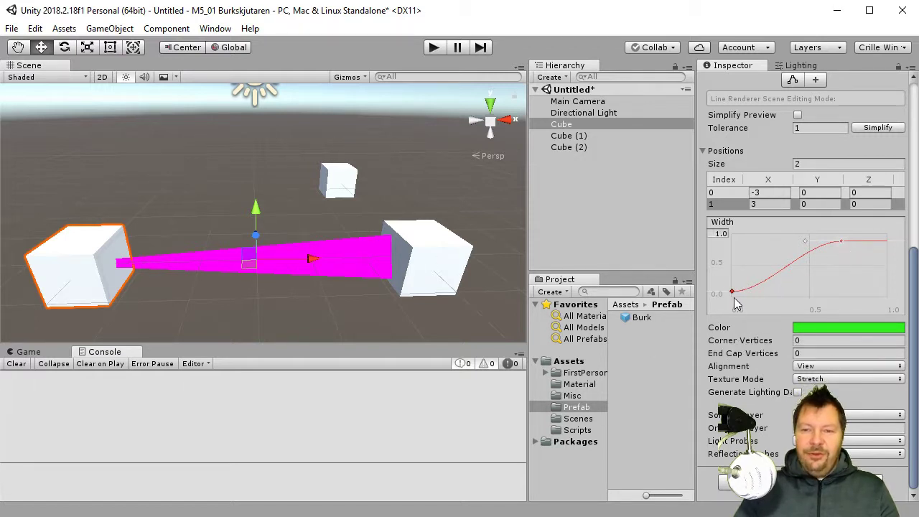
Delete the second key from the width curve and set the line's uniform width to about 0.3
drag(840, 241, 809, 257)
right_click(810, 257)
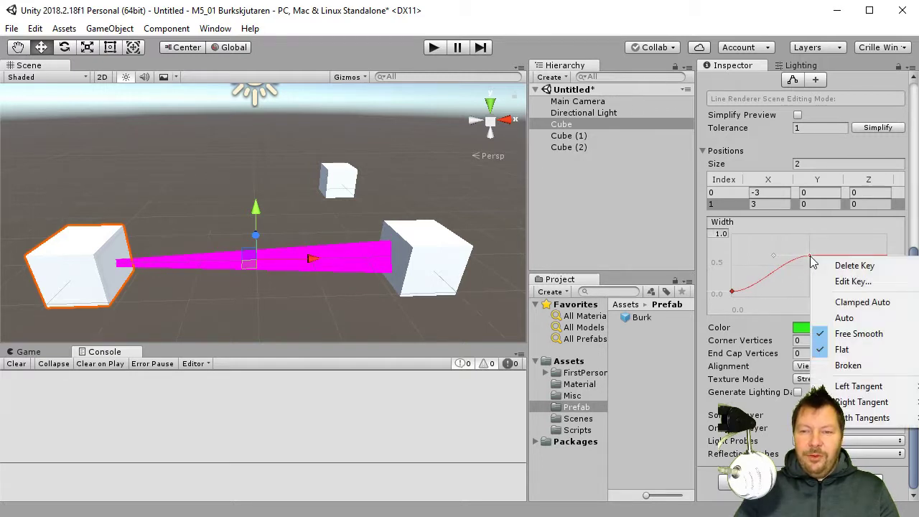
click(854, 266)
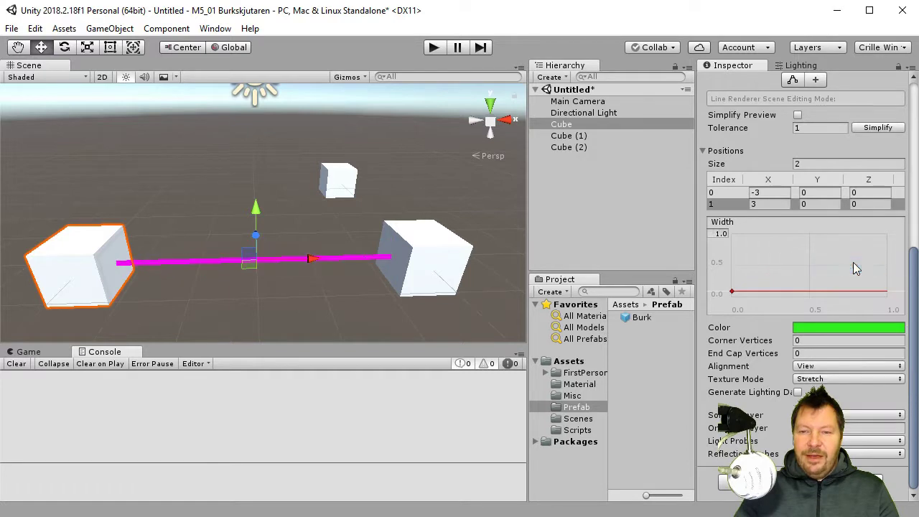
drag(729, 292, 724, 278)
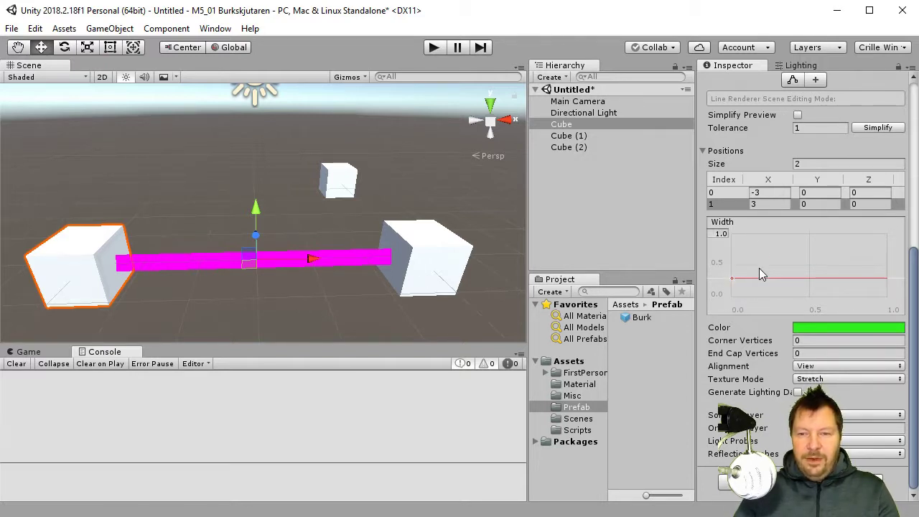
Set the X value of line position index 0 to -2 to expose the line's start outside the cube
click(757, 194)
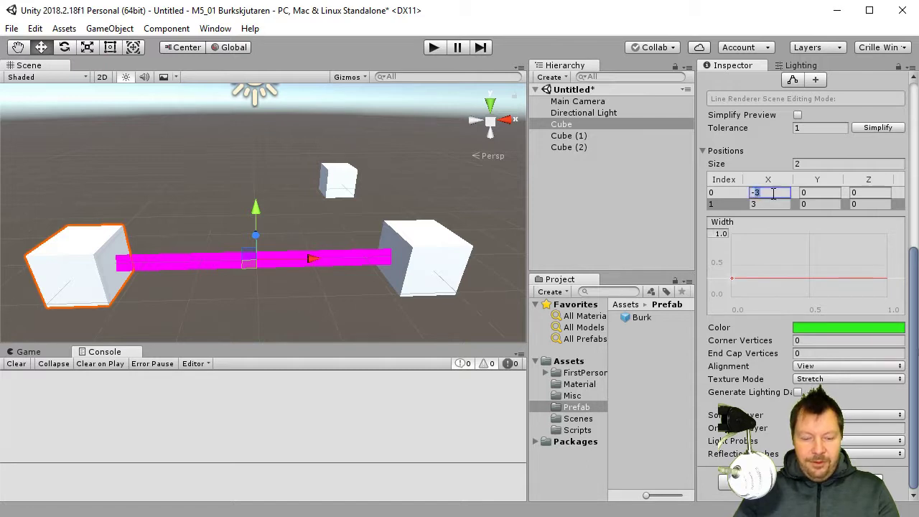
text(-2)
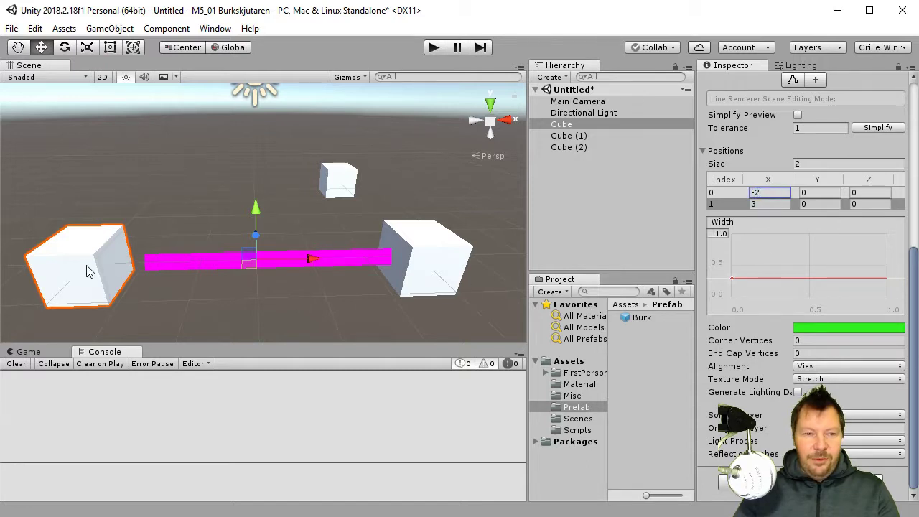
alt+drag(200, 274, 339, 268)
scroll(343, 271, up, 4)
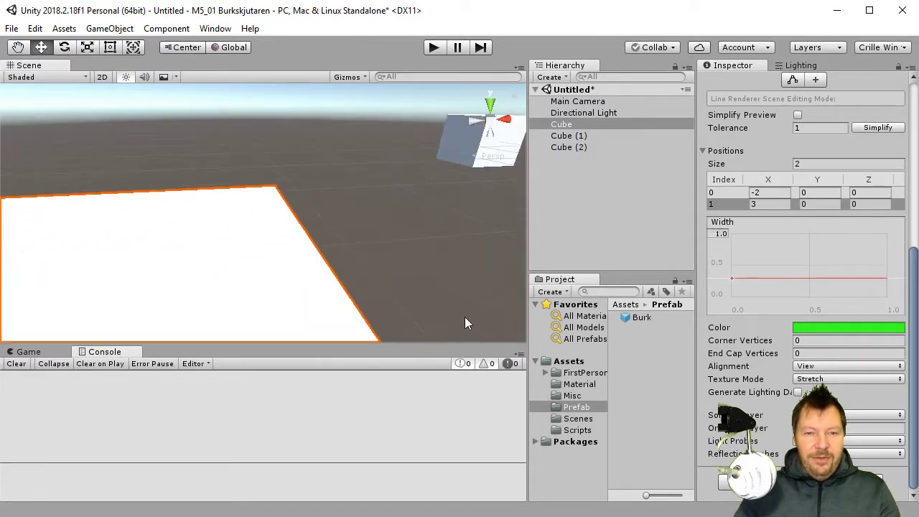
middle_drag(463, 322, 355, 210)
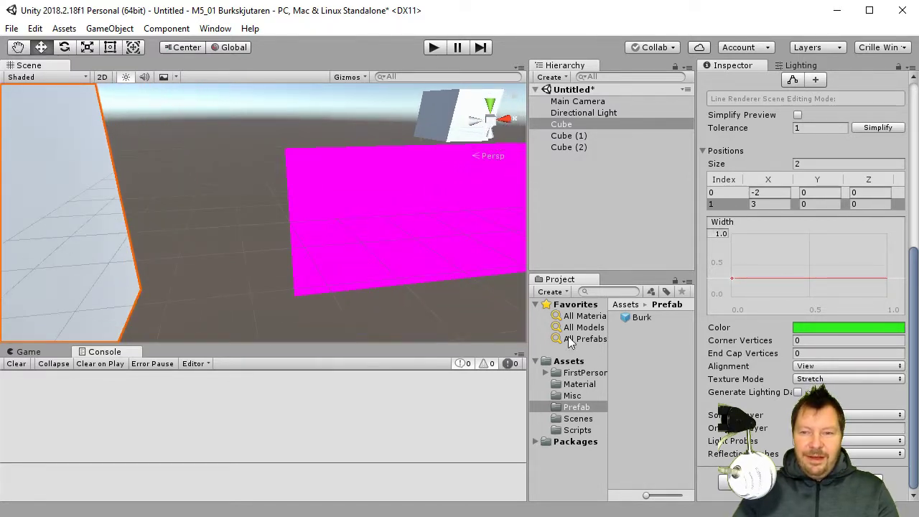
Set both Corner Vertices and End Cap Vertices of the Line Renderer to 2
click(798, 342)
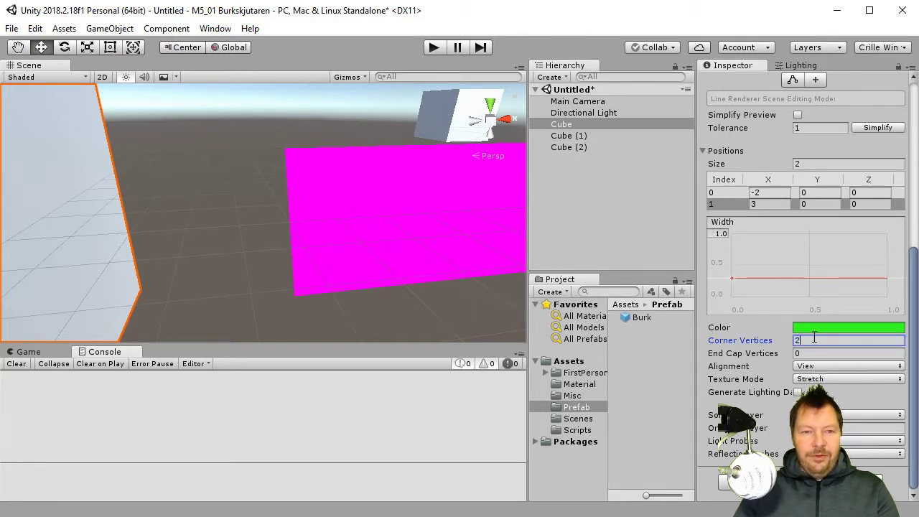
text(2)
key(Tab)
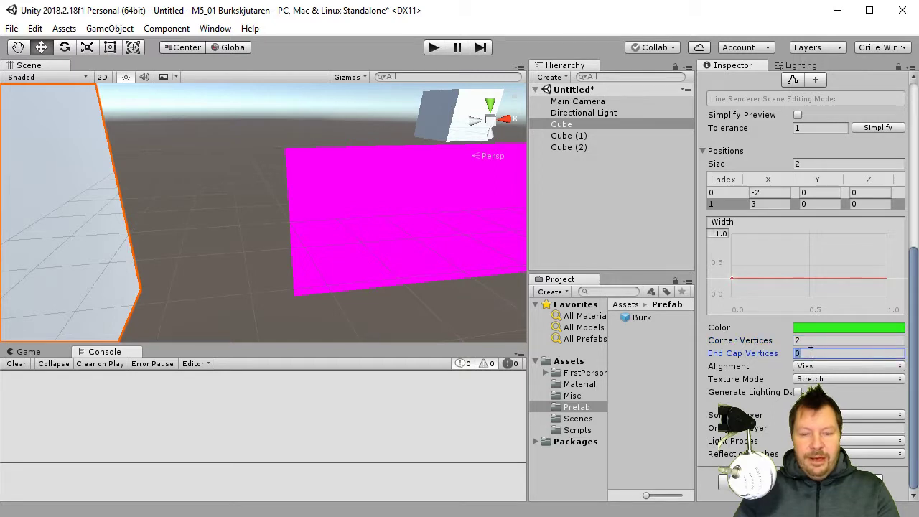
text(2)
key(Tab)
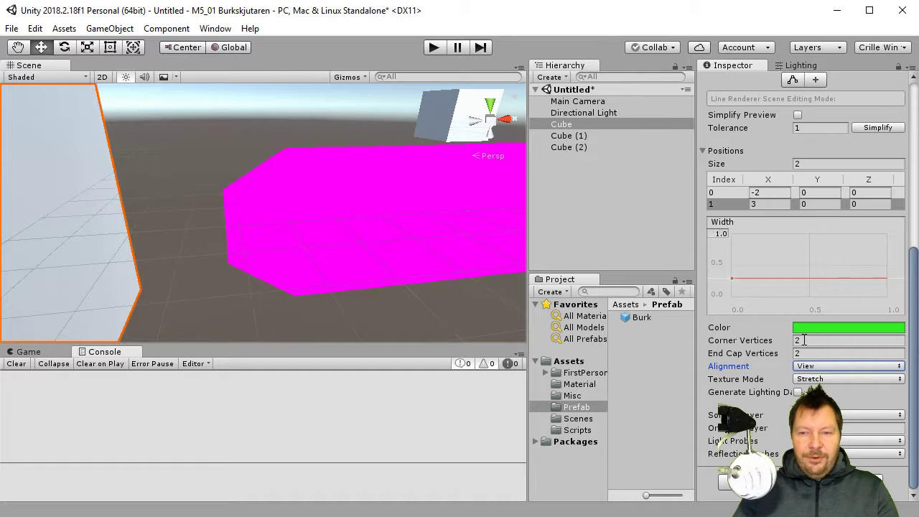
Set both Corner Vertices and End Cap Vertices of the Line Renderer to 5 for rounder ends
click(779, 340)
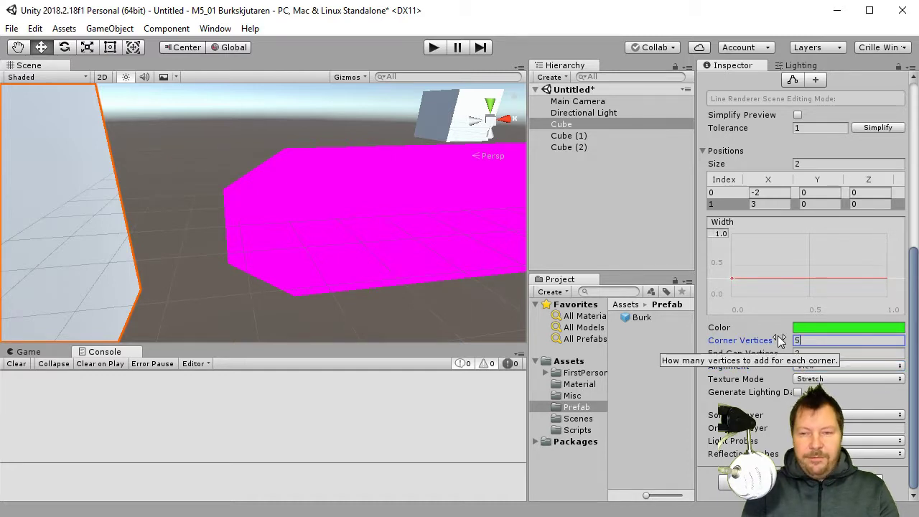
text(5)
key(Tab)
text(5)
key(Tab)
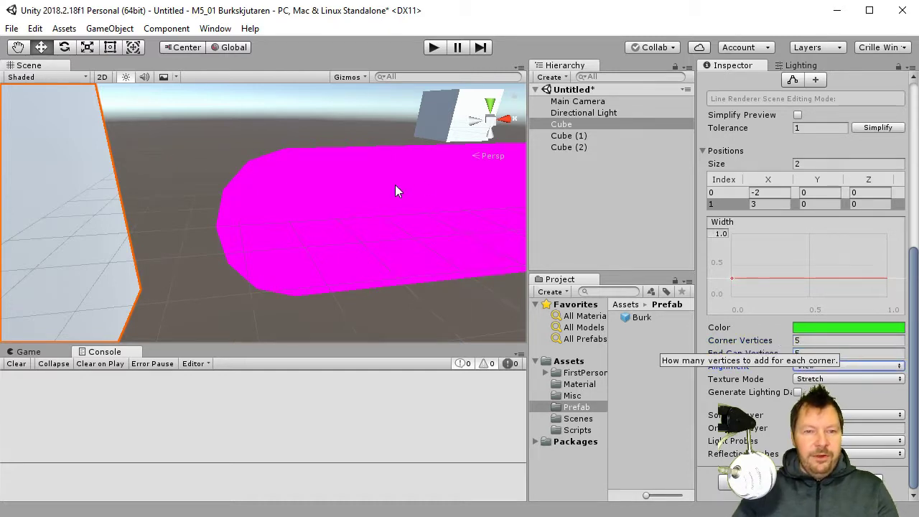
Set the X value of line position index 0 to -3 to start the line inside the first cube
scroll(395, 190, down, 5)
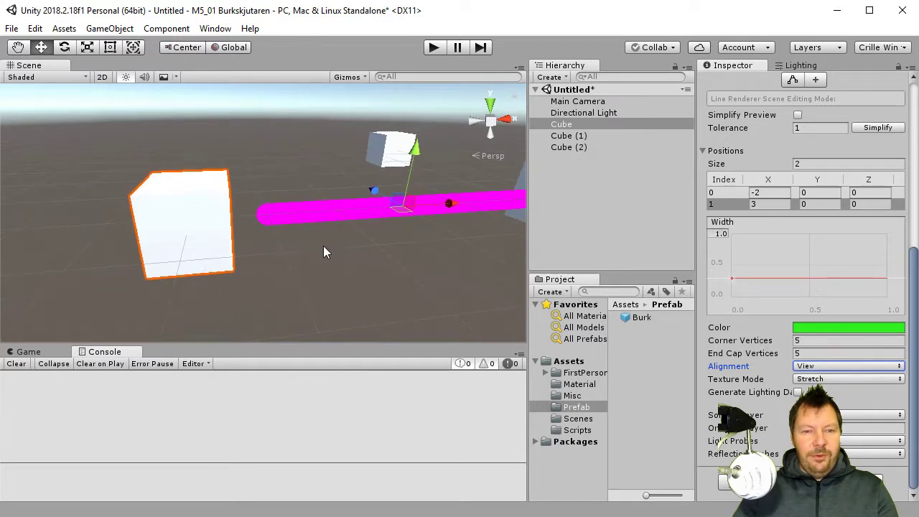
scroll(323, 245, up, 3)
mouse_move(245, 254)
middle_down()
mouse_move(177, 265)
mouse_move(332, 295)
mouse_move(256, 262)
mouse_move(304, 242)
mouse_move(260, 251)
middle_up()
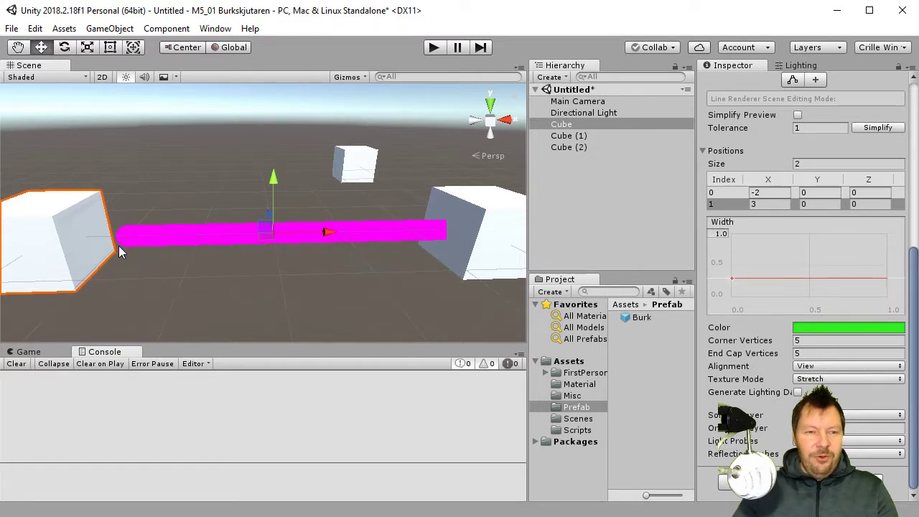
click(765, 193)
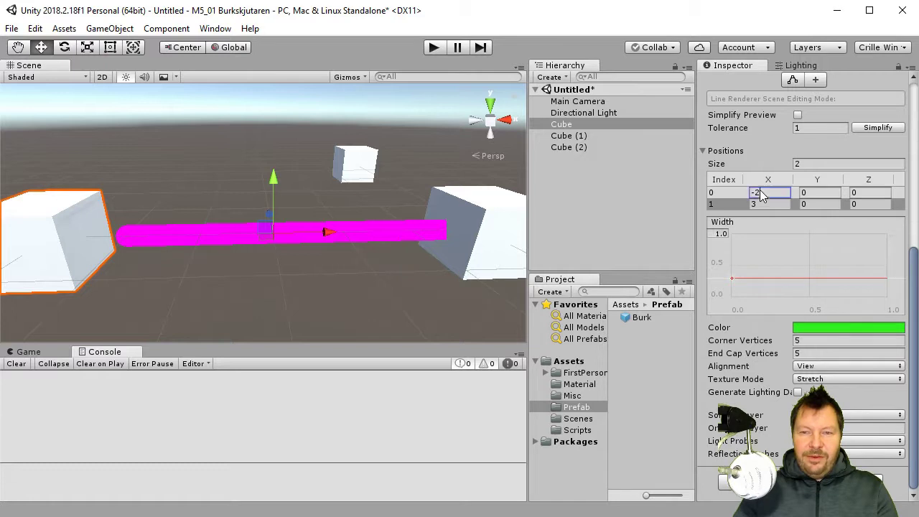
text(-3)
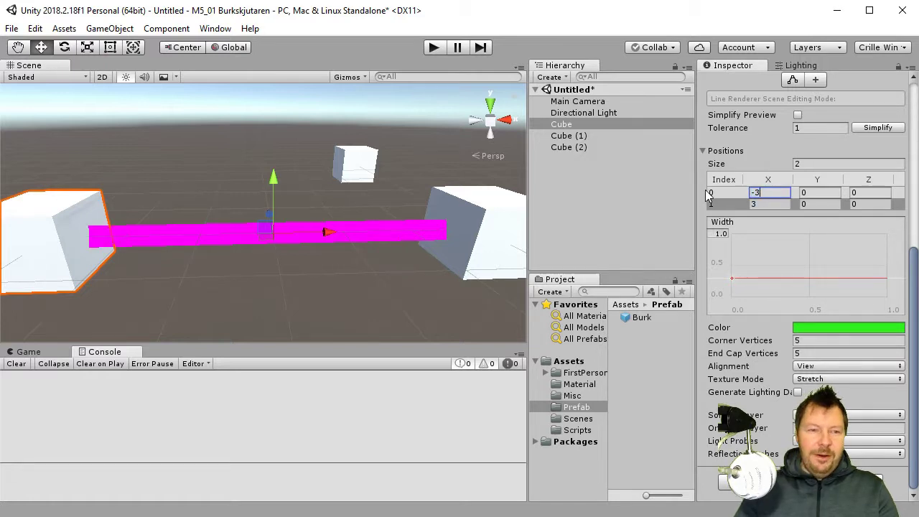
Temporarily disable the first cube's Mesh Renderer to inspect the line's start inside it, and re-enable it
scroll(804, 287, up, 5)
middle_drag(99, 244, 234, 251)
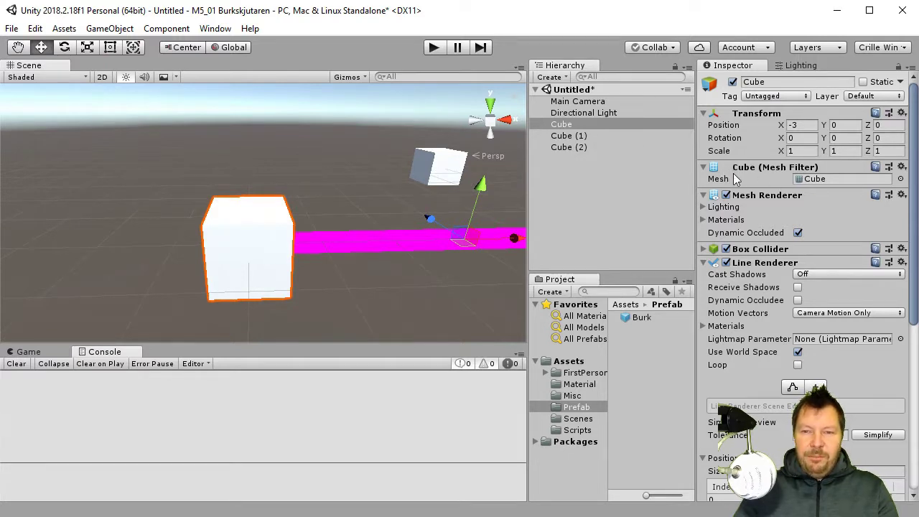
click(726, 195)
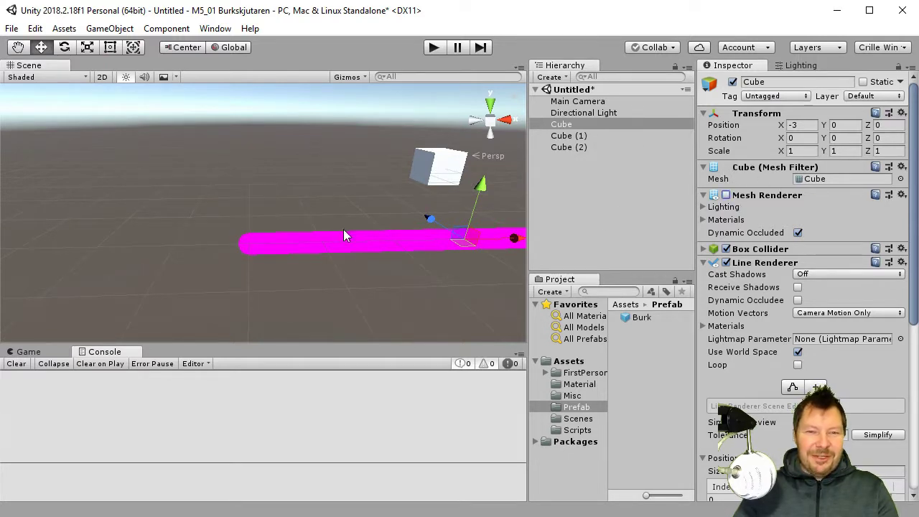
click(726, 196)
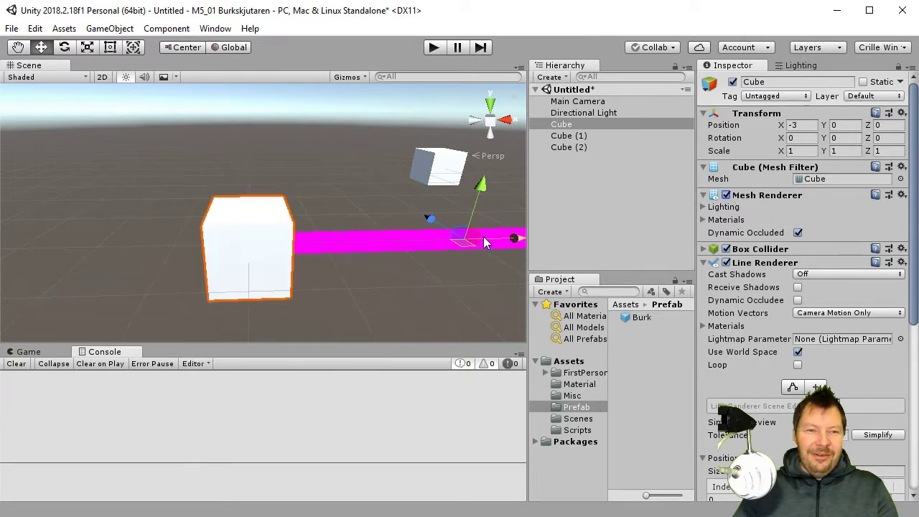
Add a Line Renderer component to Cube (1)
middle_drag(449, 273, 257, 310)
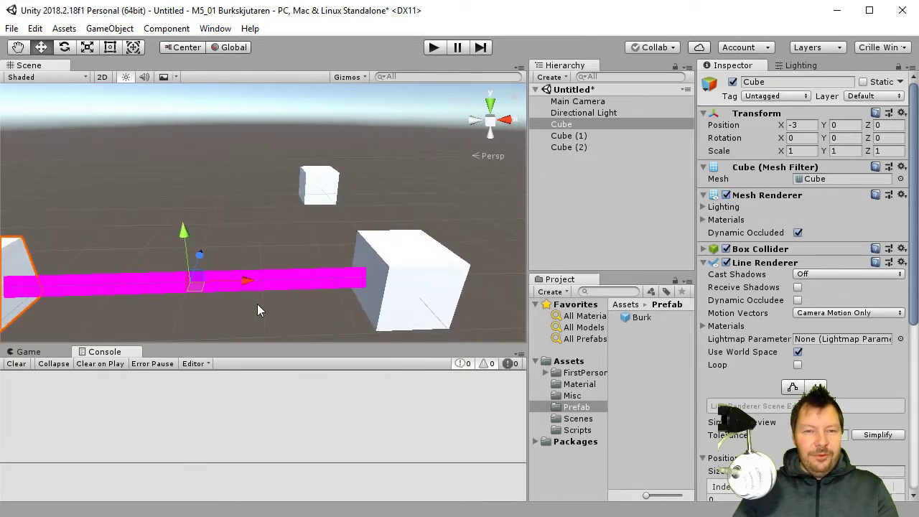
scroll(215, 297, down, 3)
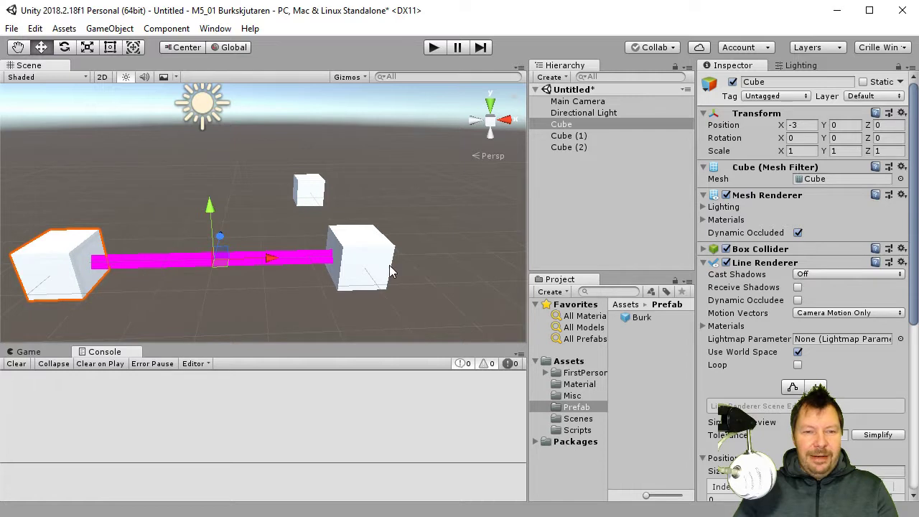
click(366, 256)
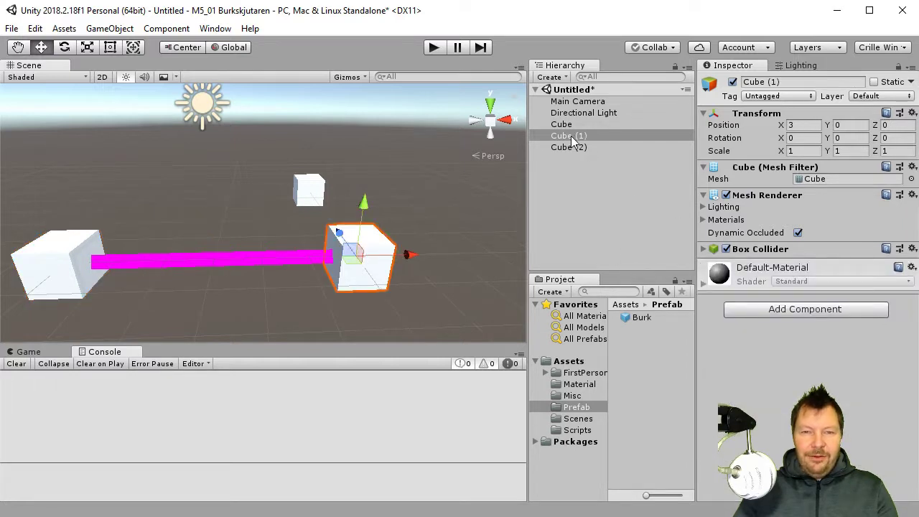
click(836, 310)
text(lin)
key(Return)
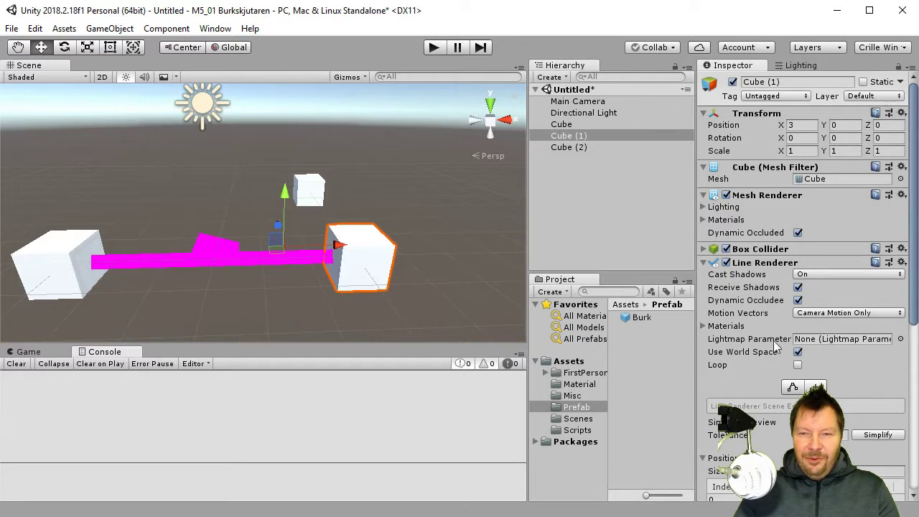
Set the X value of position index 0 in Cube (1)'s Line Renderer to 3
drag(915, 304, 914, 413)
click(754, 273)
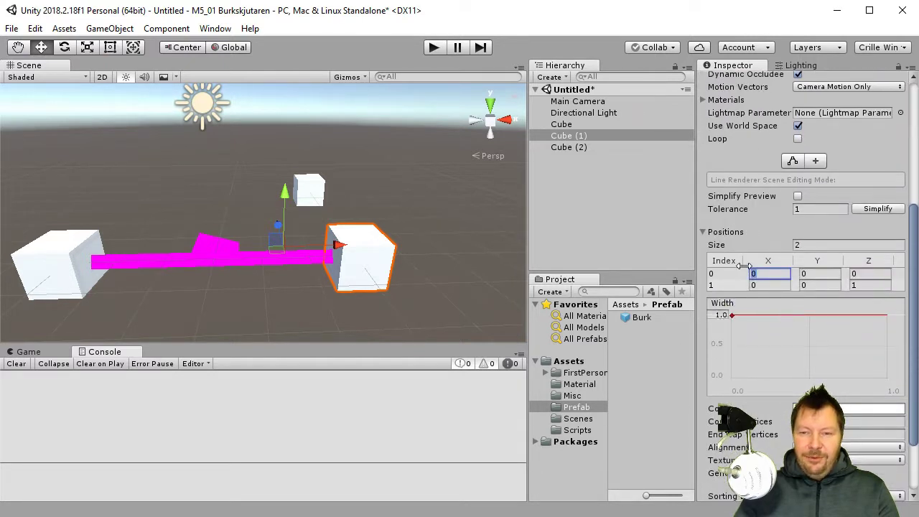
text(3)
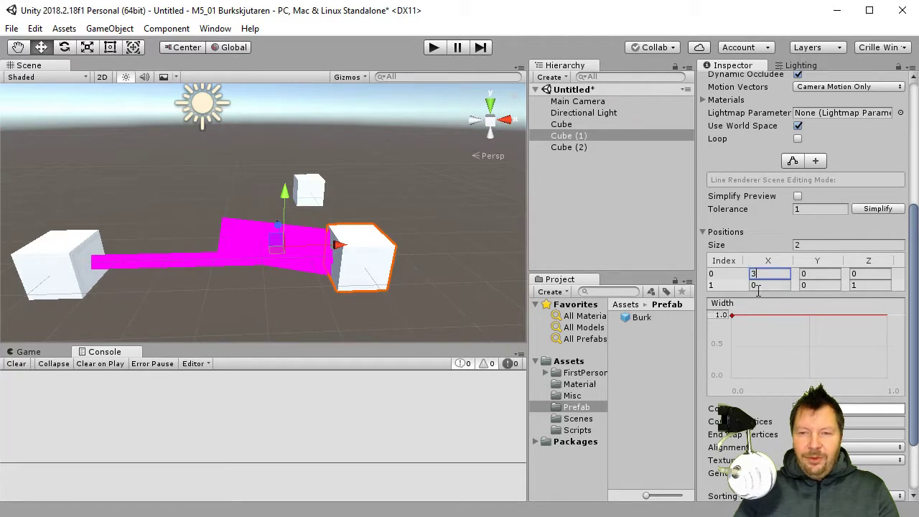
Check Cube (2)'s position and set position index 1 of Cube (1)'s line to X 3 and Z 5 to reach that cube
click(308, 193)
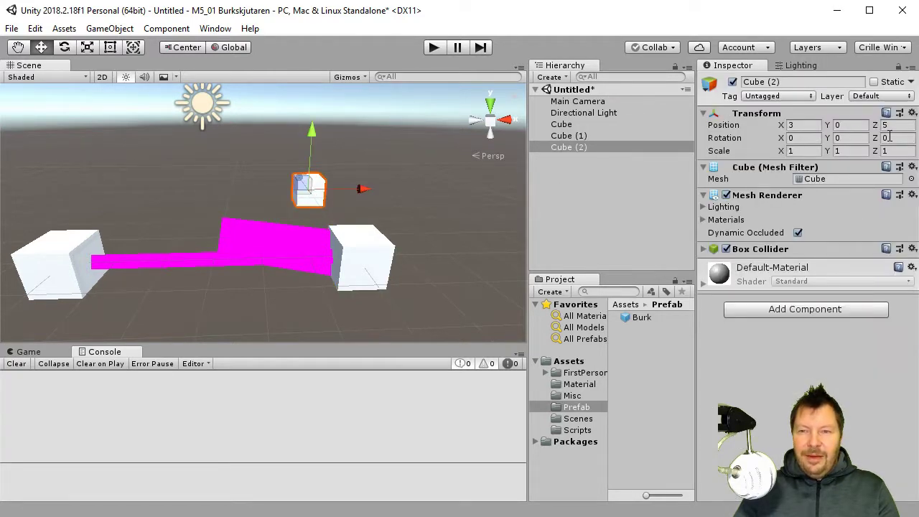
click(578, 136)
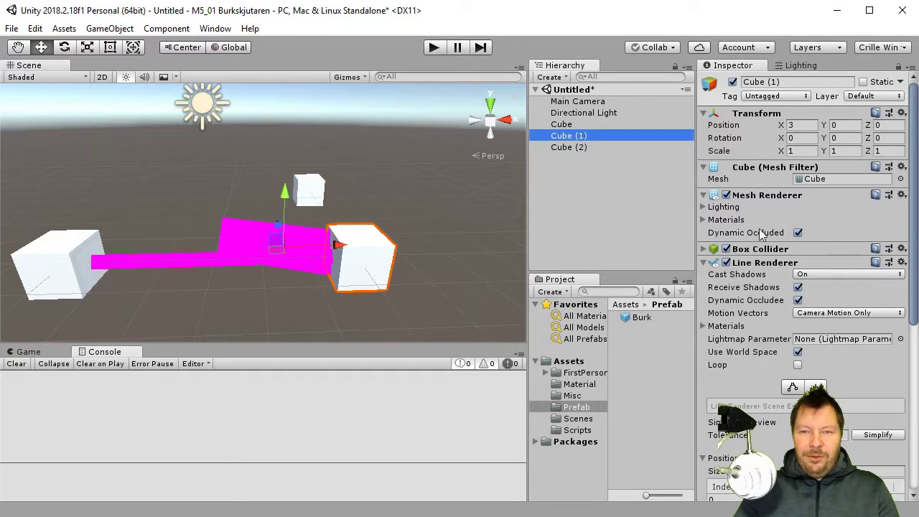
drag(915, 318, 724, 402)
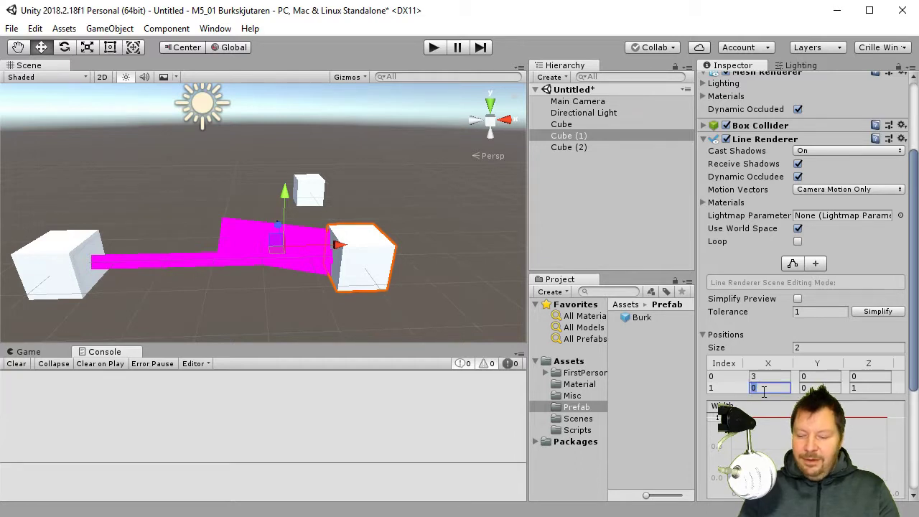
text(3)
click(864, 389)
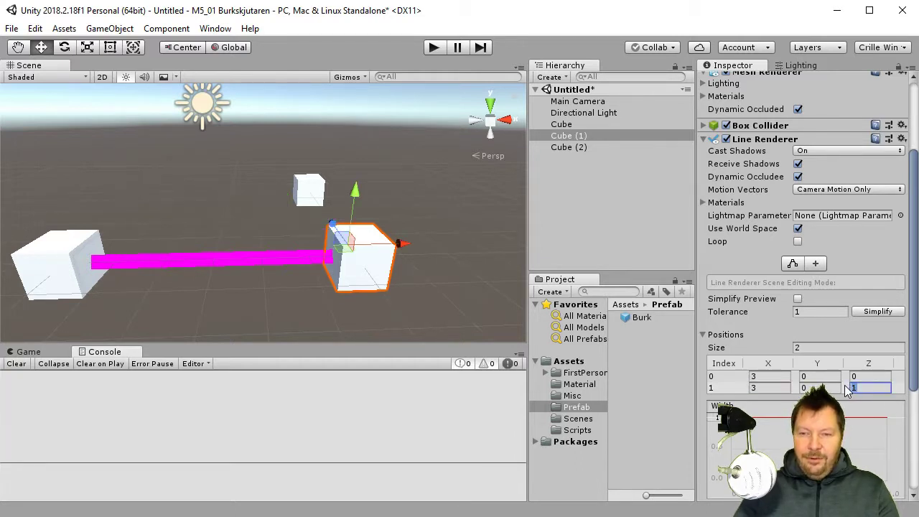
text(5)
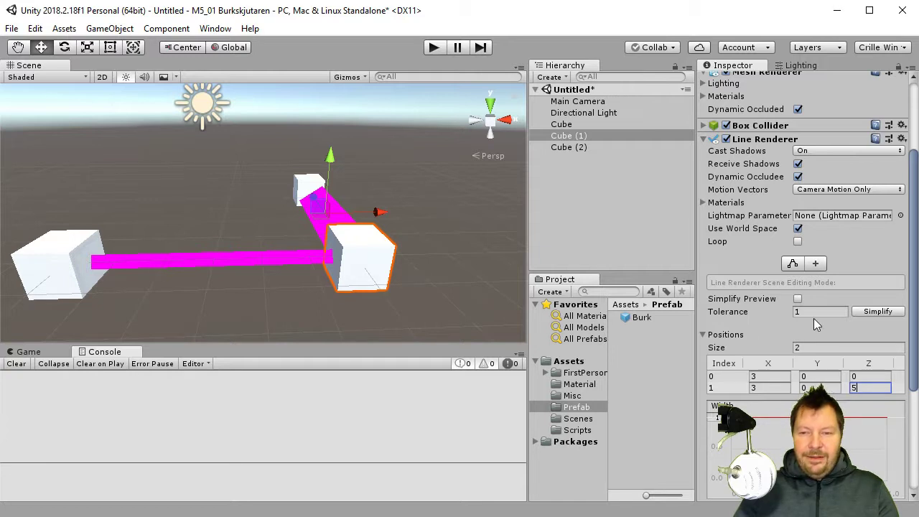
Lower the width curve of Cube (1)'s line to about 0.1 and assign the Hylla material to its Element 0
scroll(811, 326, down, 3)
drag(732, 333, 730, 390)
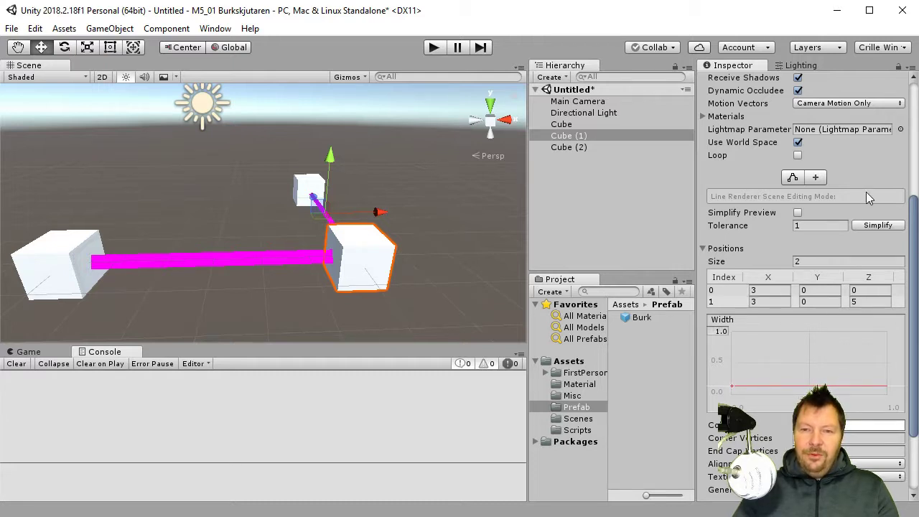
click(703, 116)
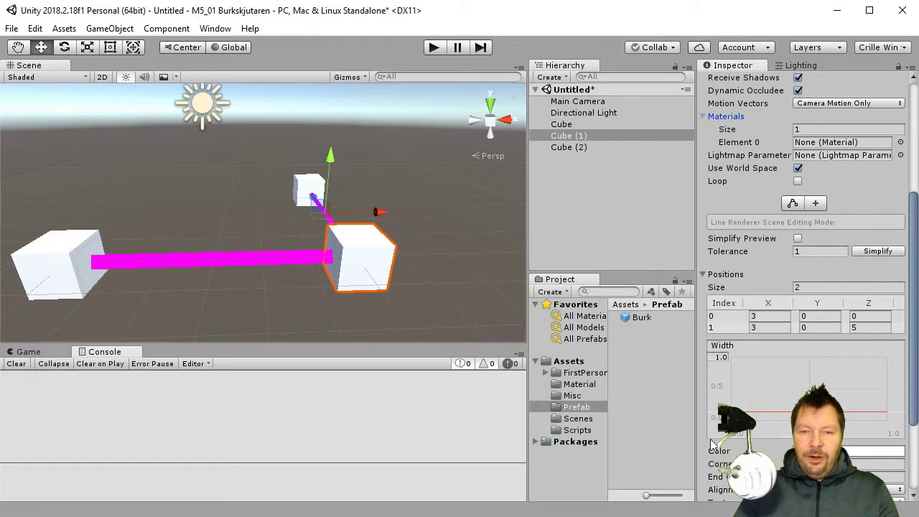
click(587, 386)
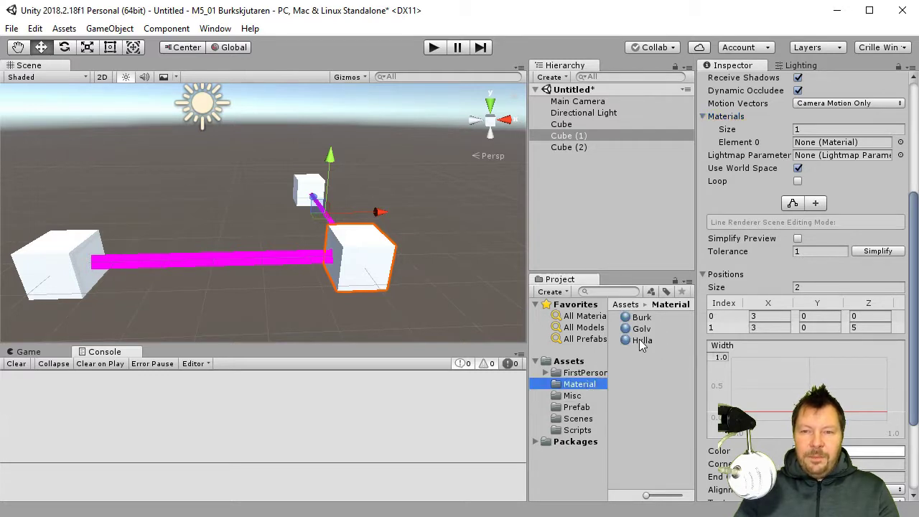
drag(640, 342, 835, 148)
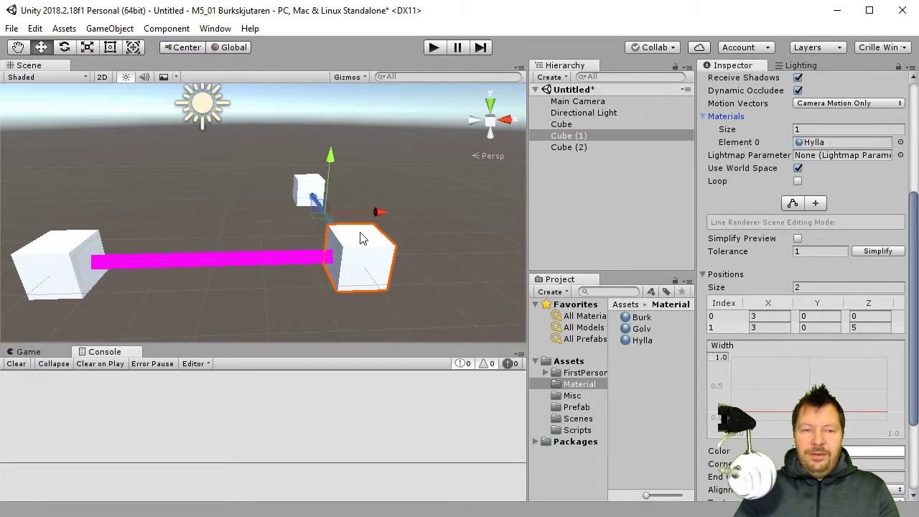
Assign the Burk material to Element 0 of the first cube's Line Renderer and inspect the line up close
click(578, 125)
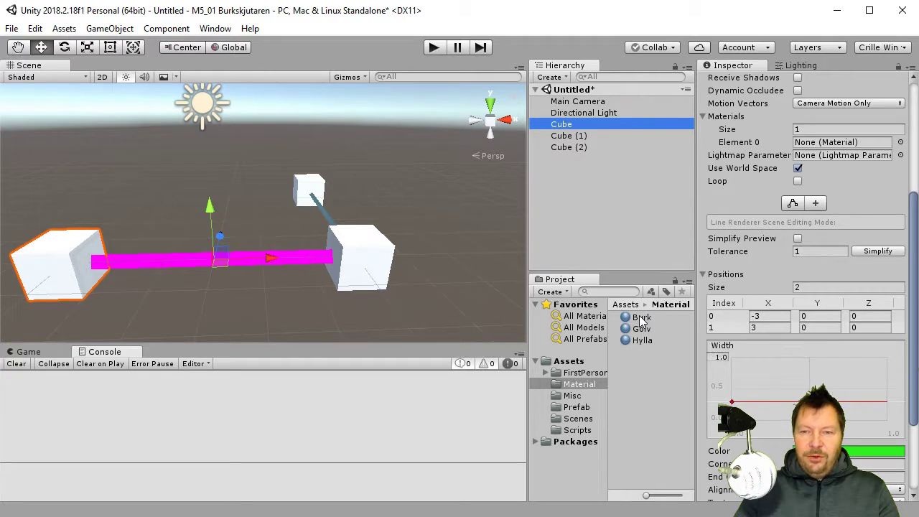
drag(640, 318, 845, 147)
scroll(252, 302, up, 5)
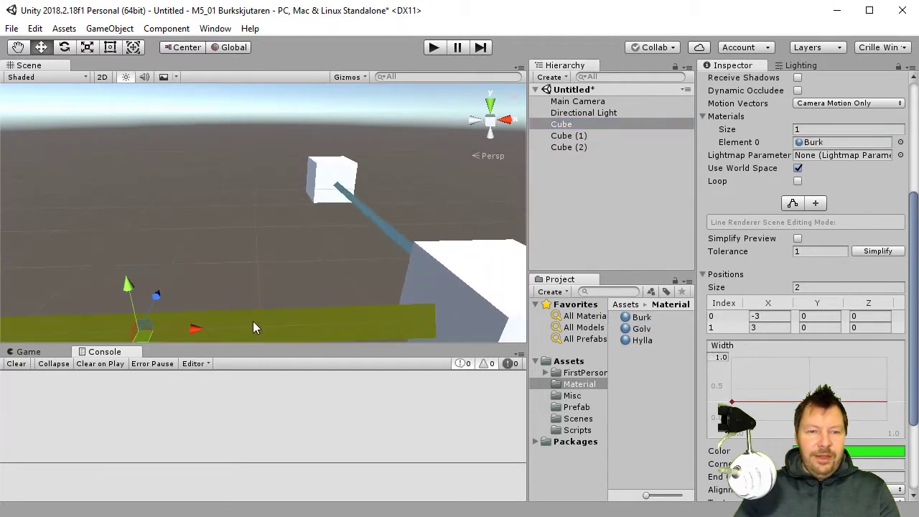
middle_drag(180, 297, 282, 240)
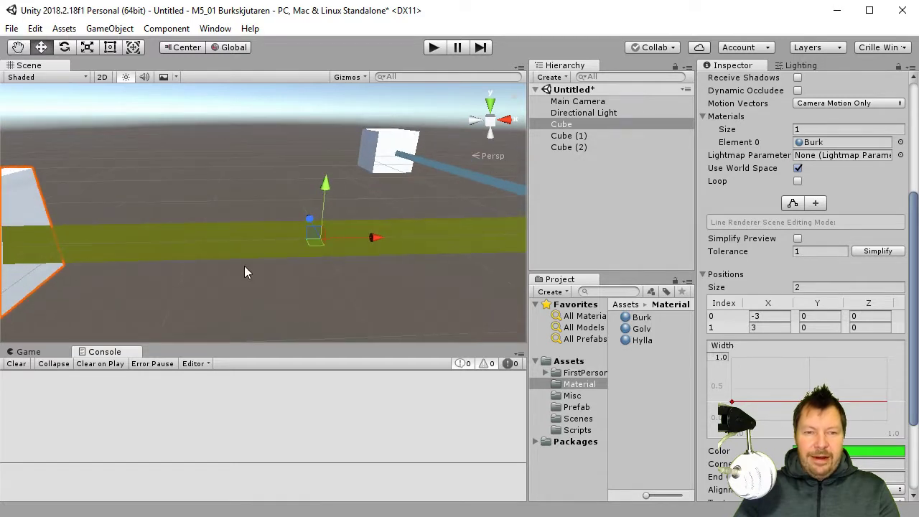